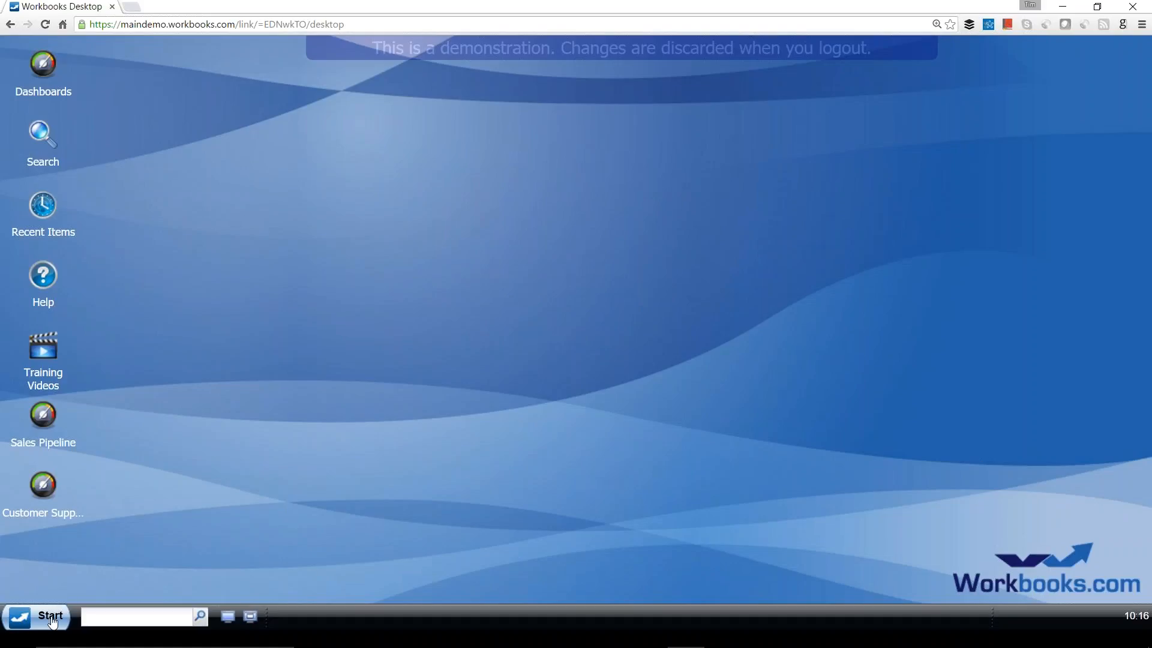
Browse the available CRM modules, including the Sales, Marketing and Finance groups.
left_click(95, 615)
left_click(59, 624)
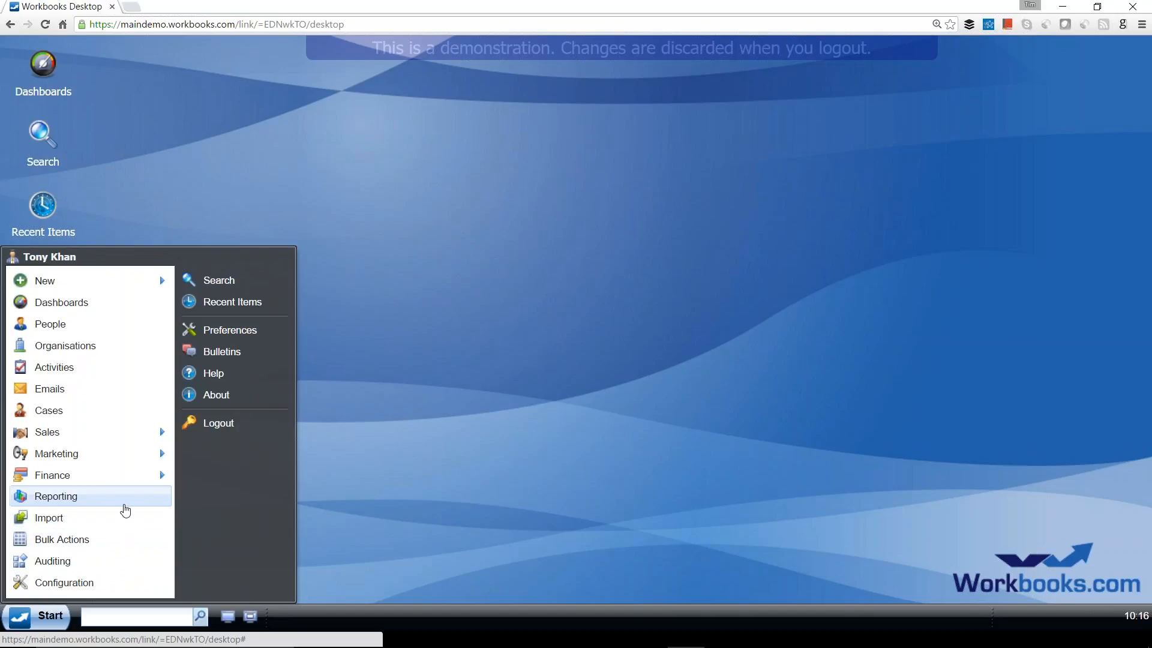
mouse_move(126, 485)
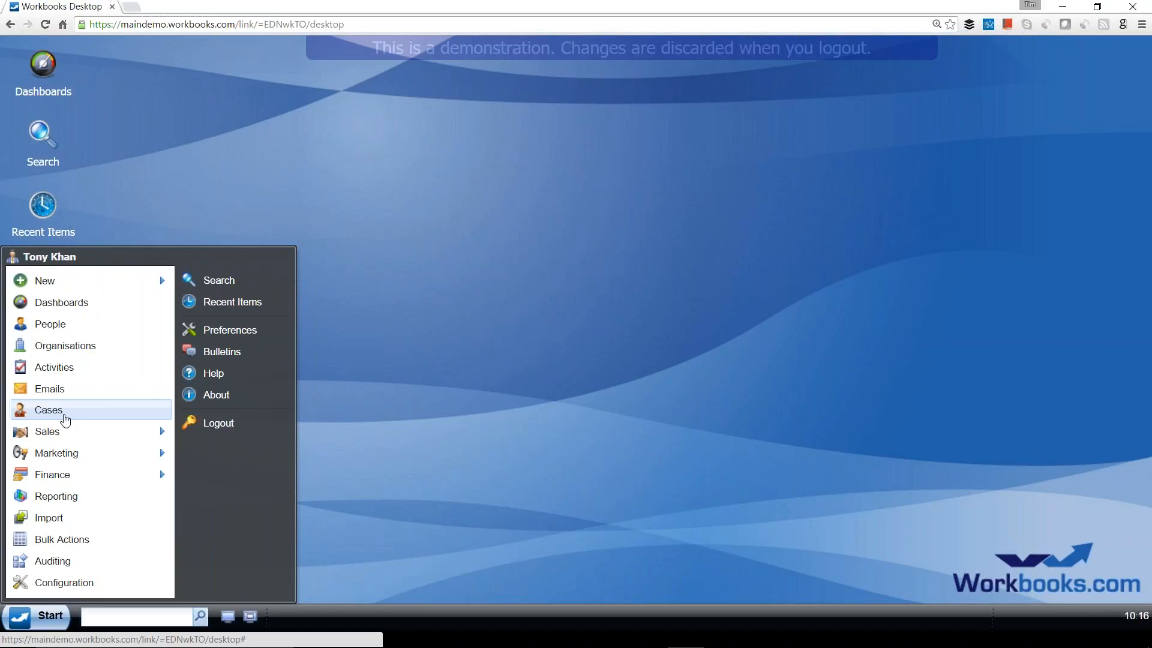
mouse_move(64, 439)
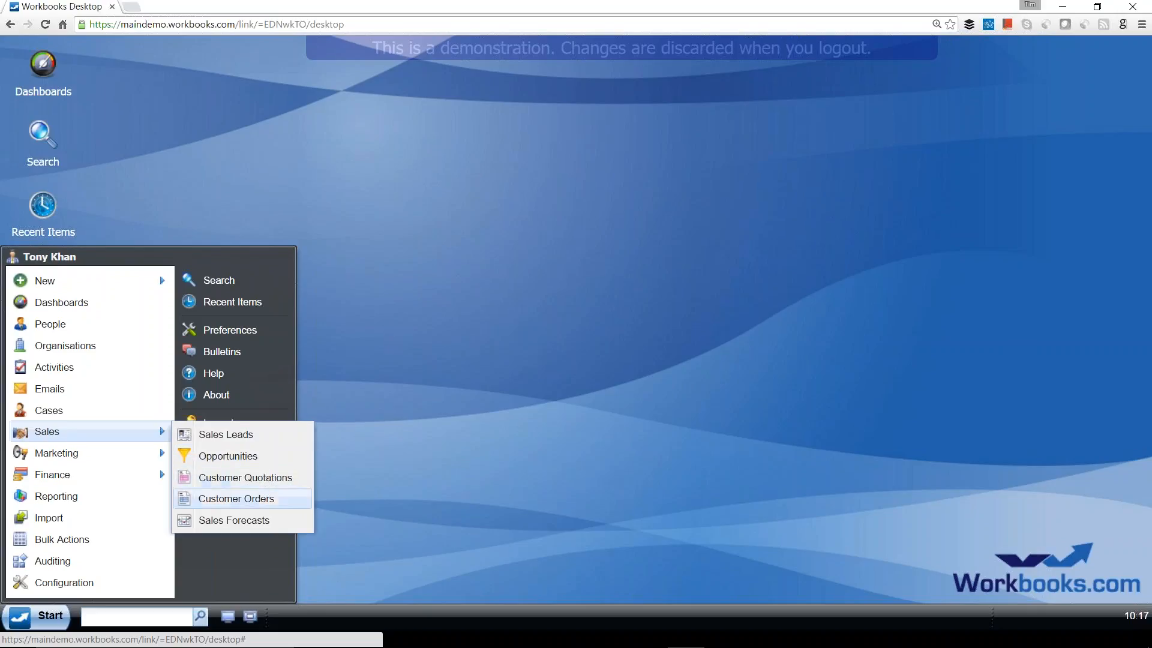
mouse_move(135, 459)
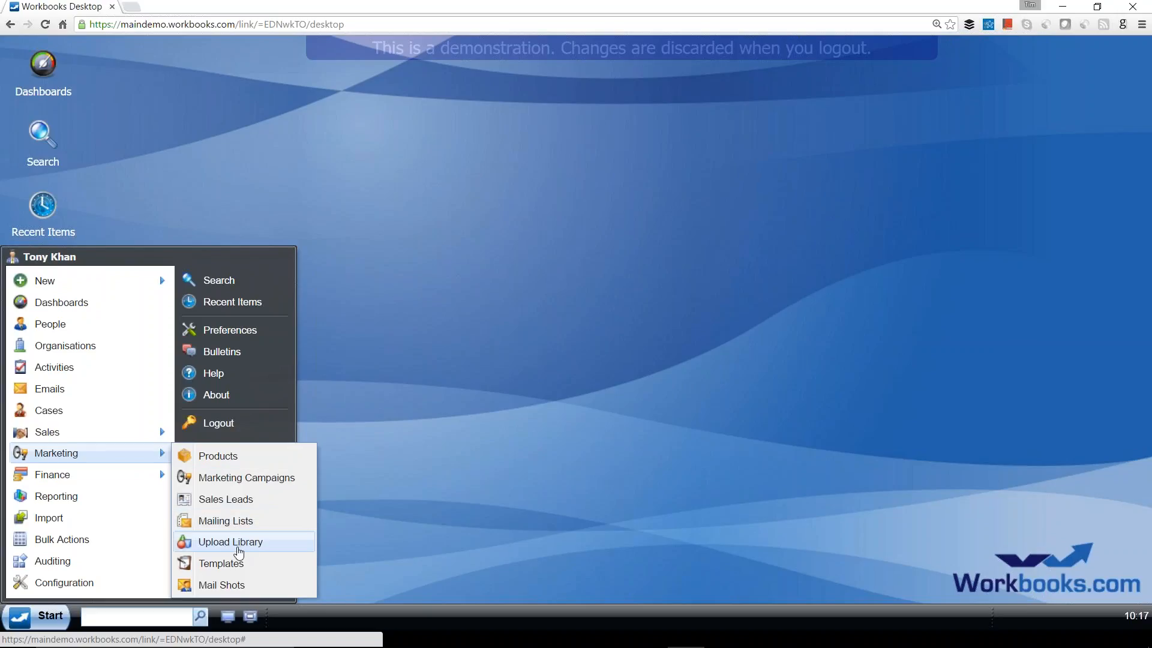
mouse_move(152, 477)
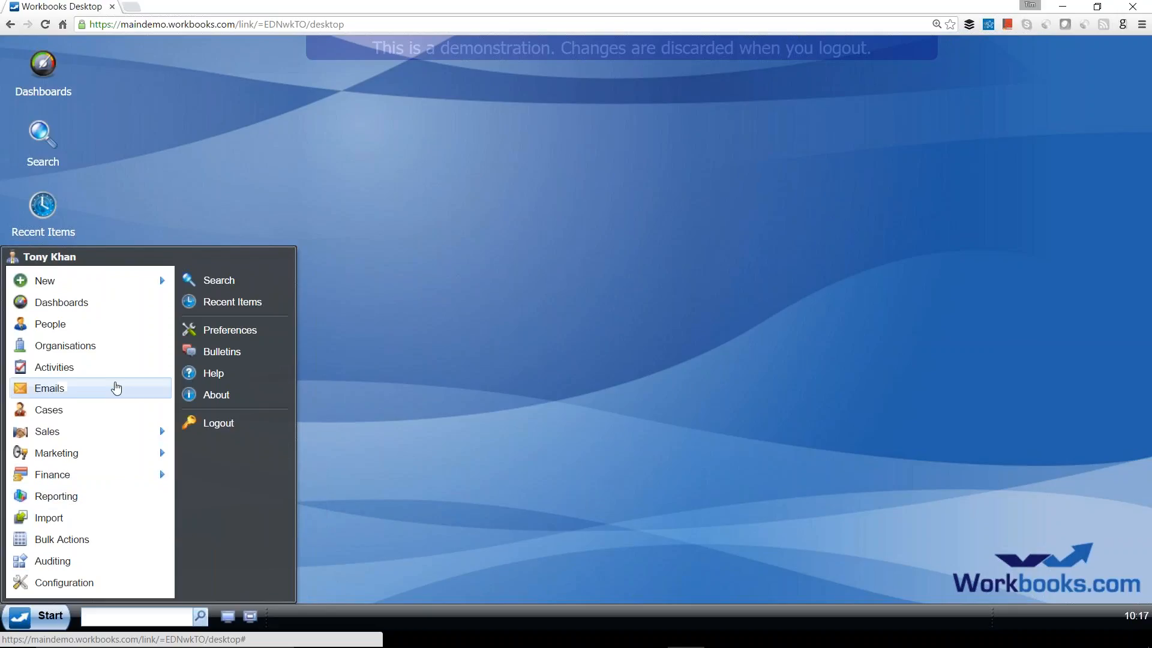
Open the organisations list and view the Suppliers and All Organisations lists.
left_click(114, 355)
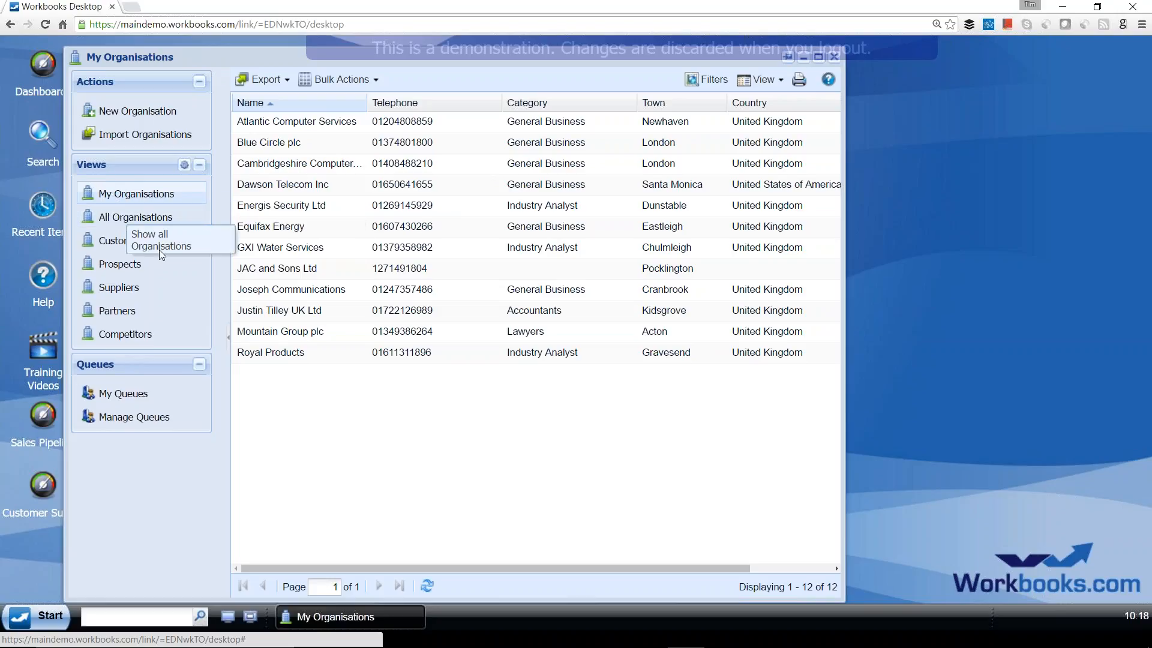
left_click(141, 290)
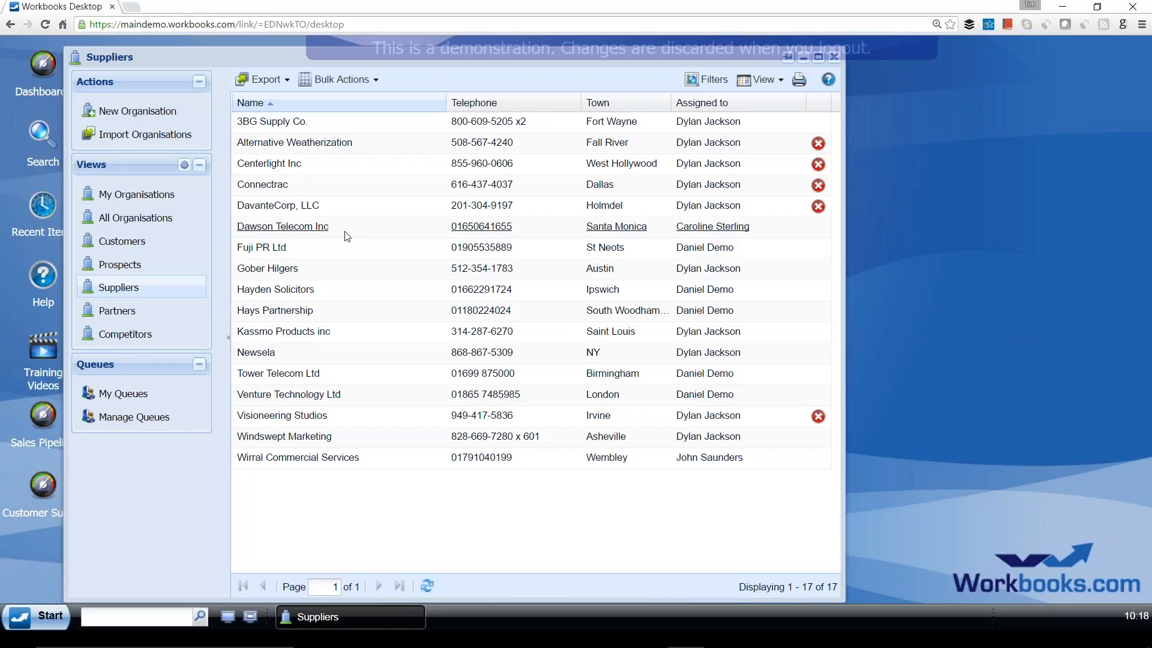
left_click(136, 217)
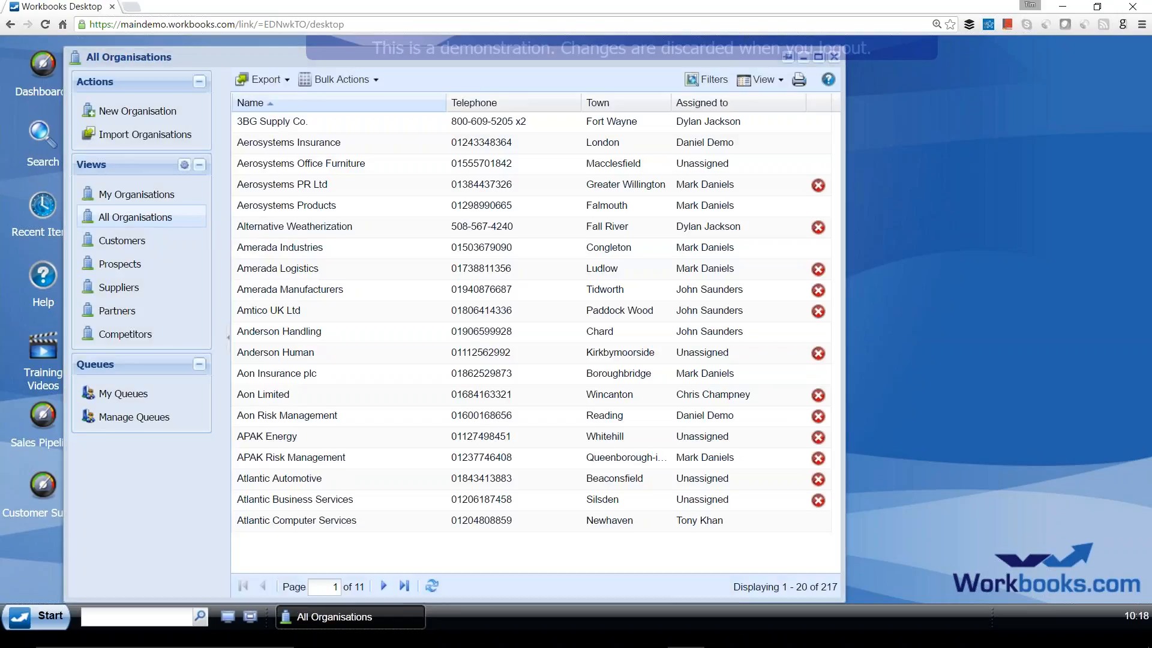
Open the Atlantic Computer Services record and review its notes, activities with a widened Due Date column, emails and people.
left_click(324, 520)
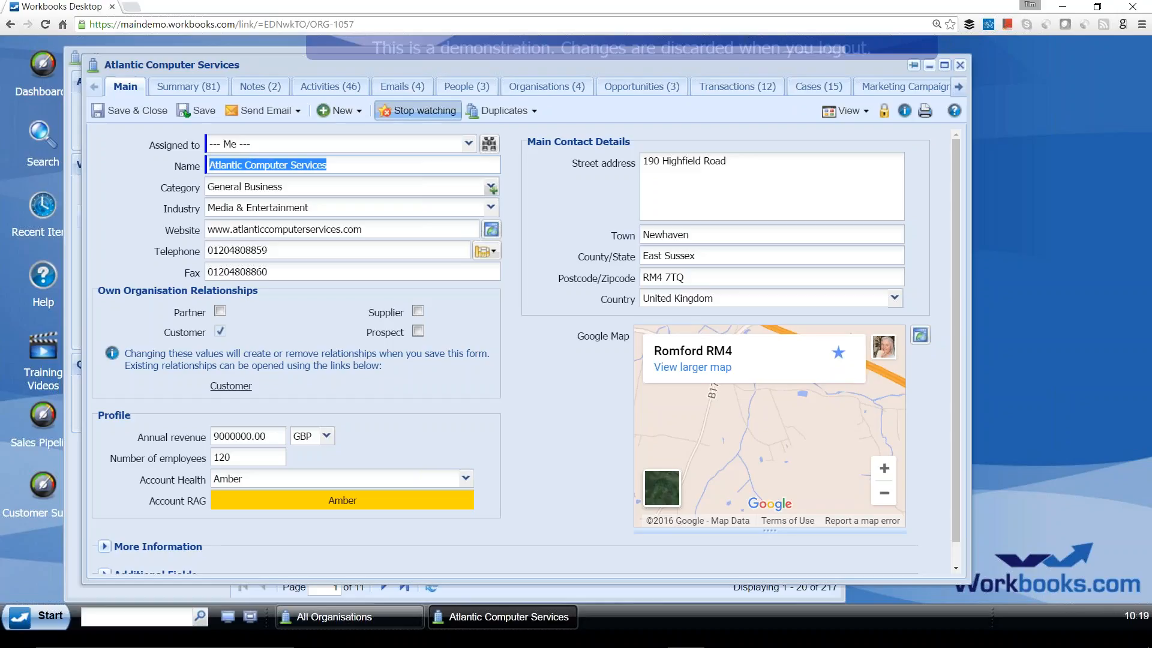
left_click(251, 93)
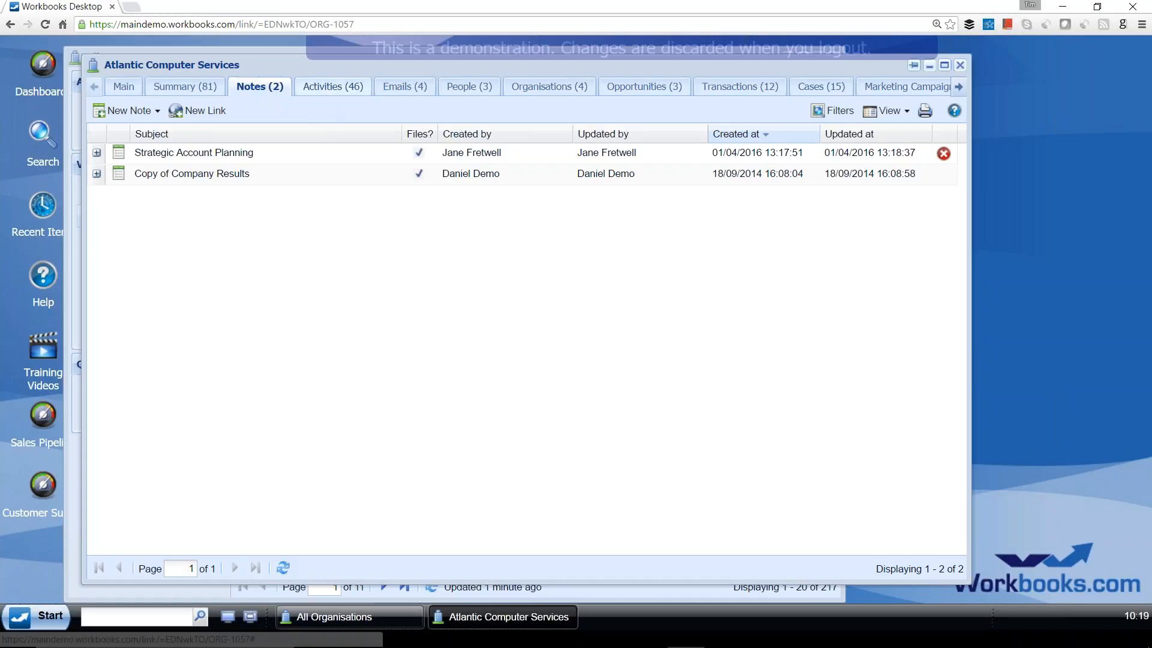
left_click(324, 96)
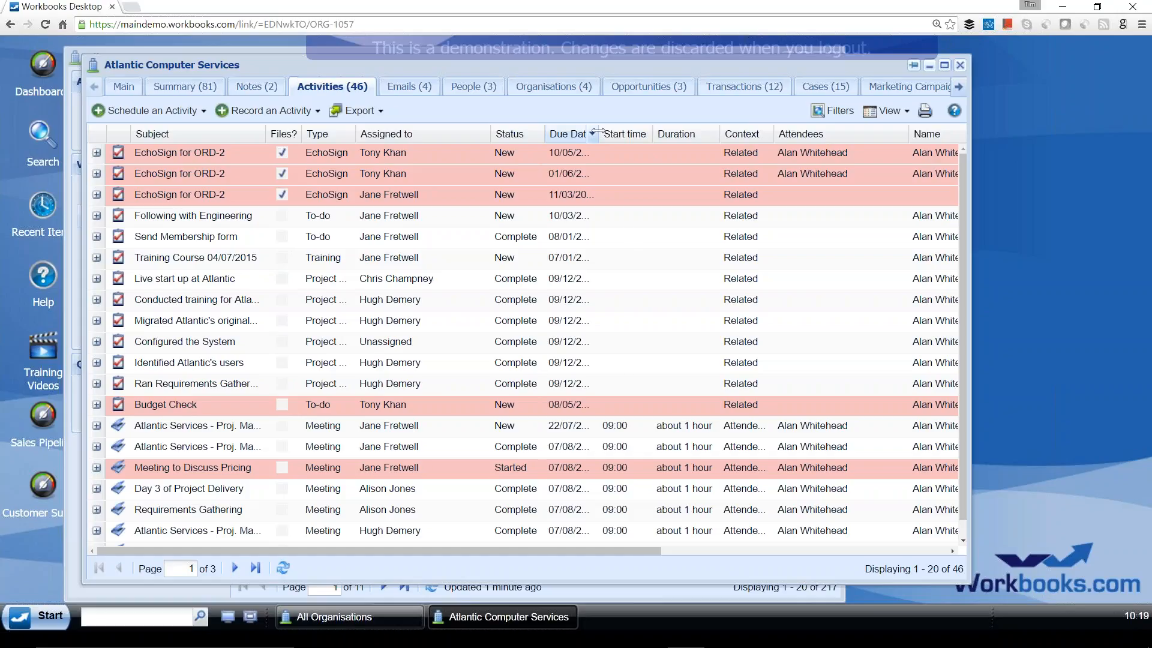
left_click_drag(598, 131, 628, 132)
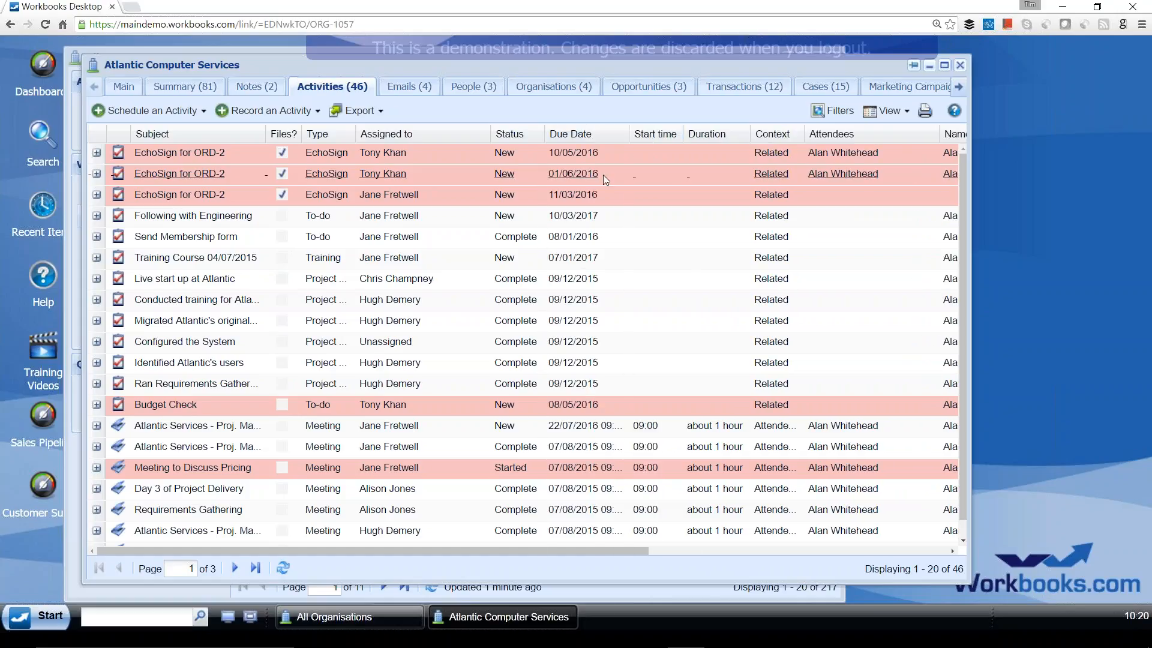
left_click(409, 87)
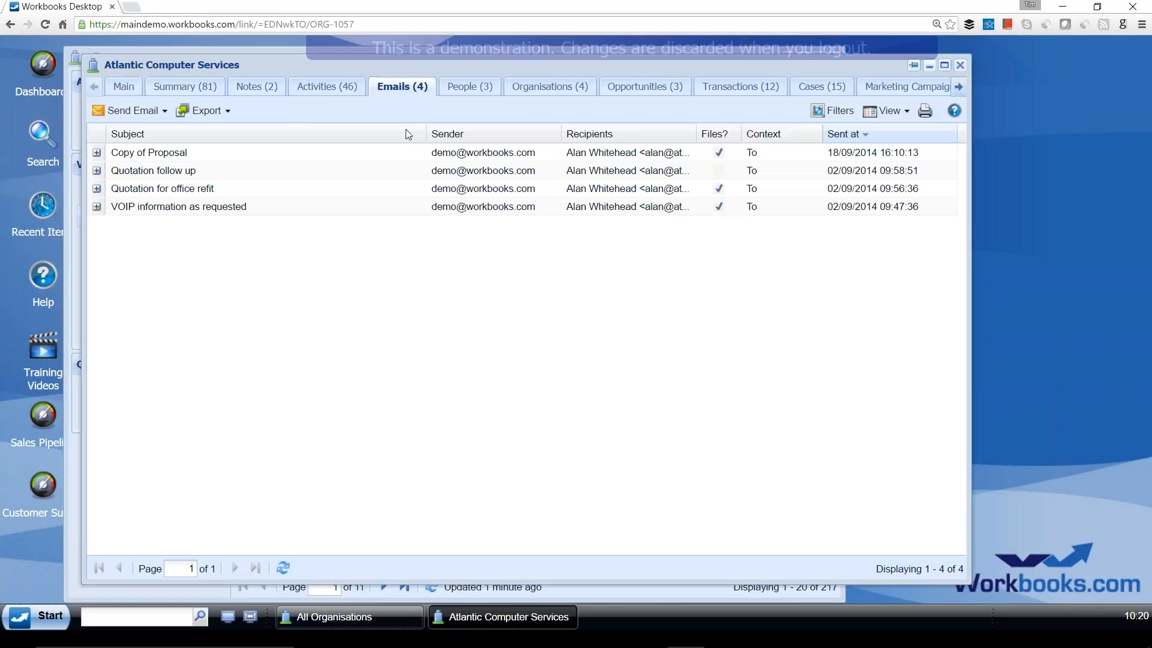
left_click(459, 92)
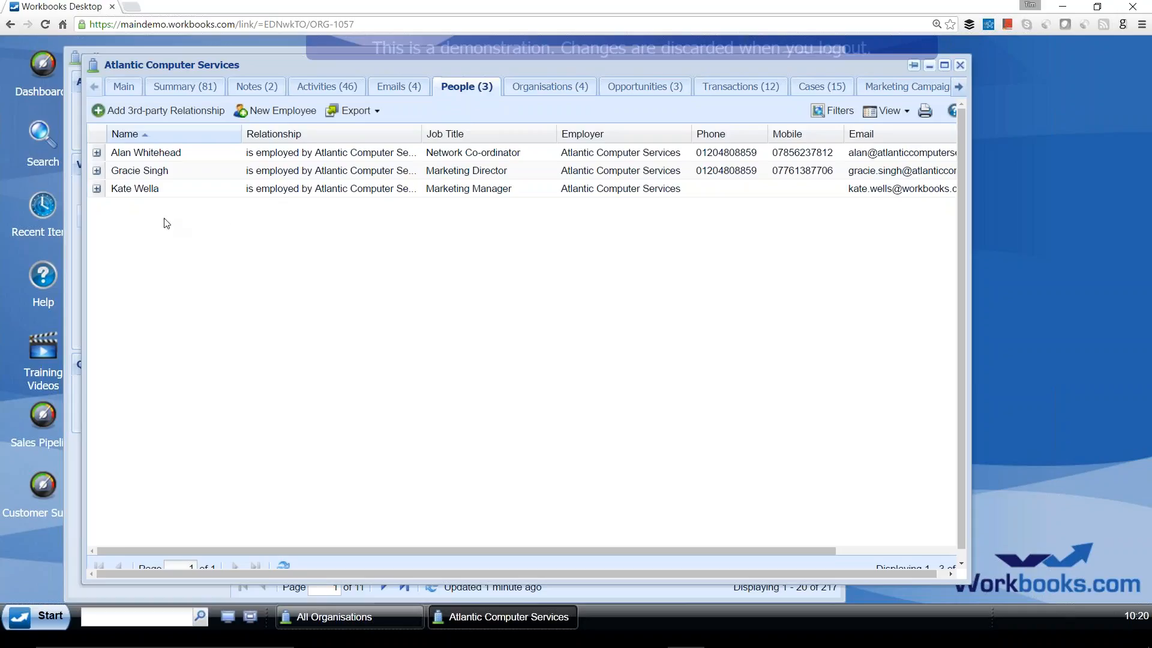
Open the Network Co-ordinator's person record and review its opportunities, transactions, cases and marketing campaigns, widening the window to fit.
left_click(145, 153)
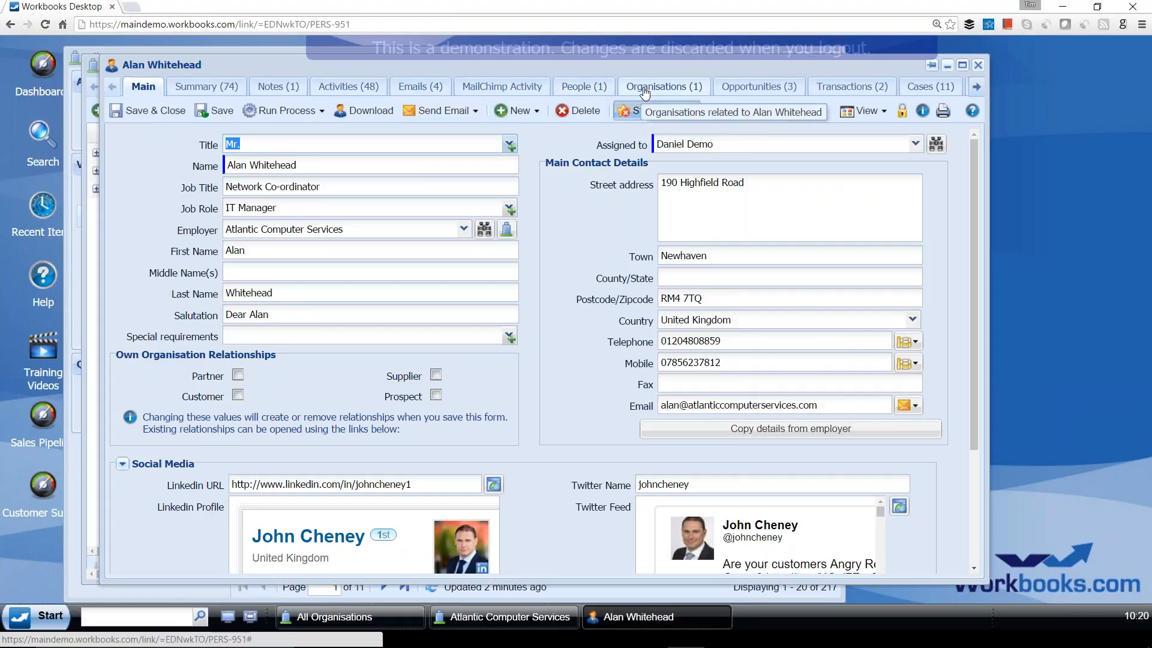
left_click(760, 92)
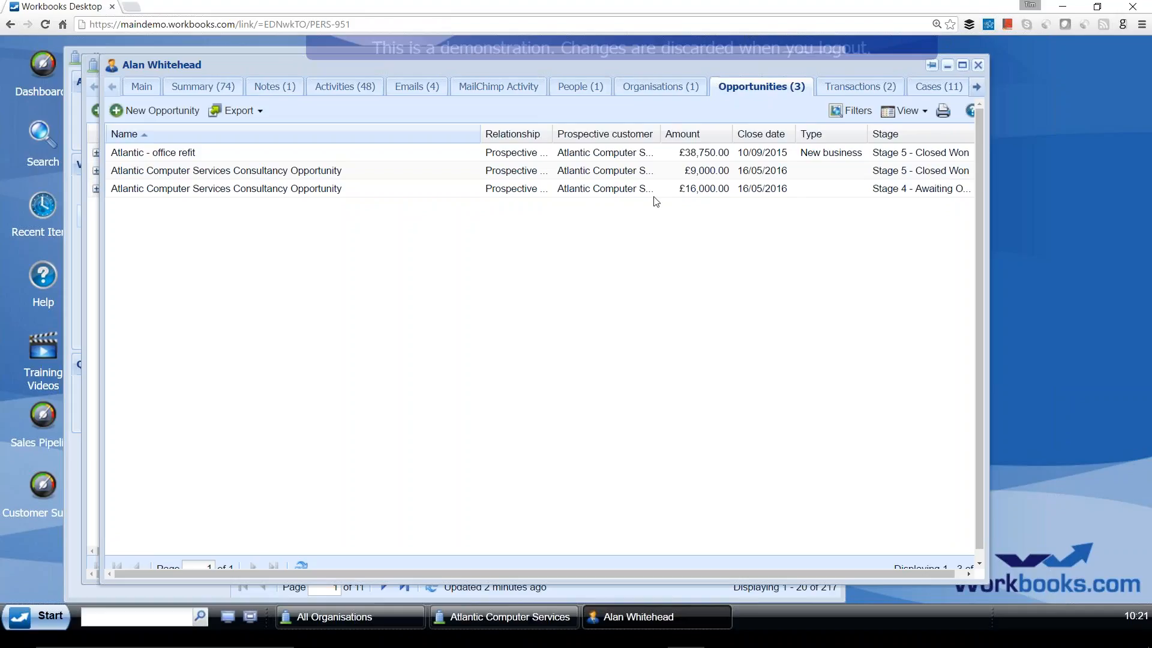
left_click_drag(990, 139, 1031, 139)
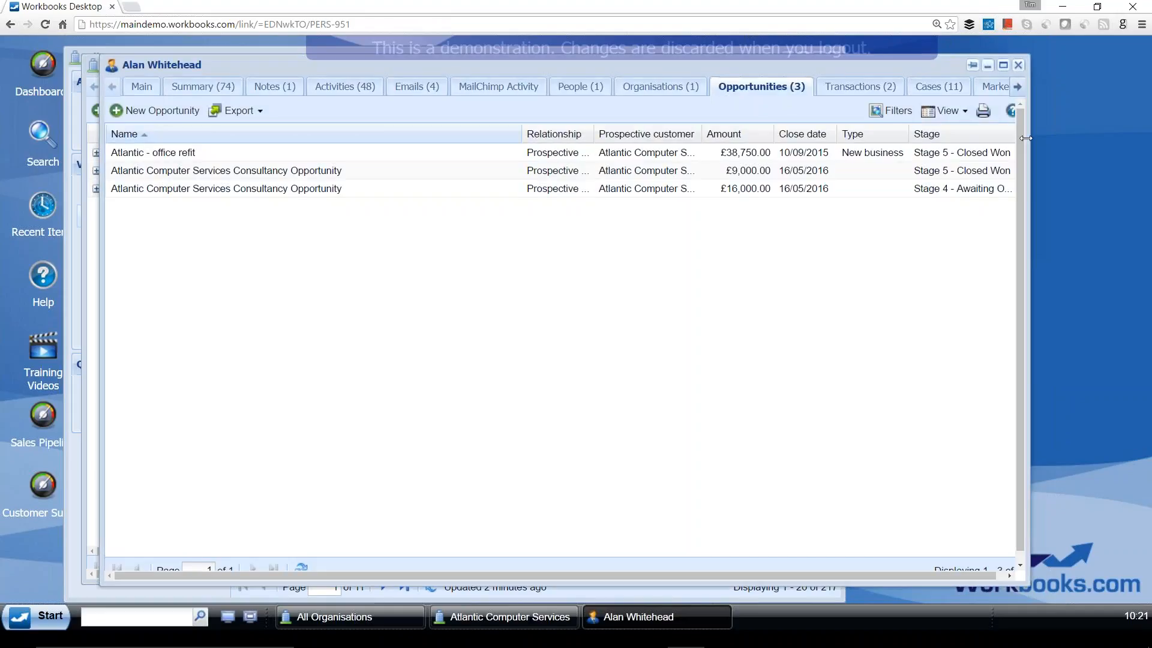
left_click(867, 90)
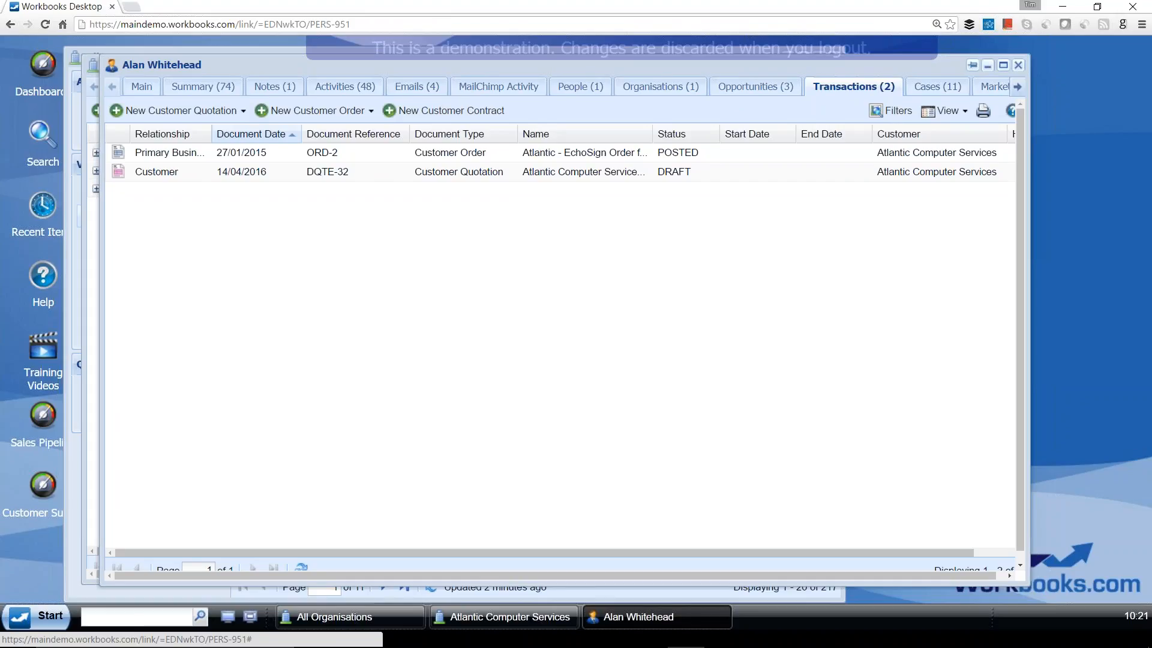
left_click(931, 88)
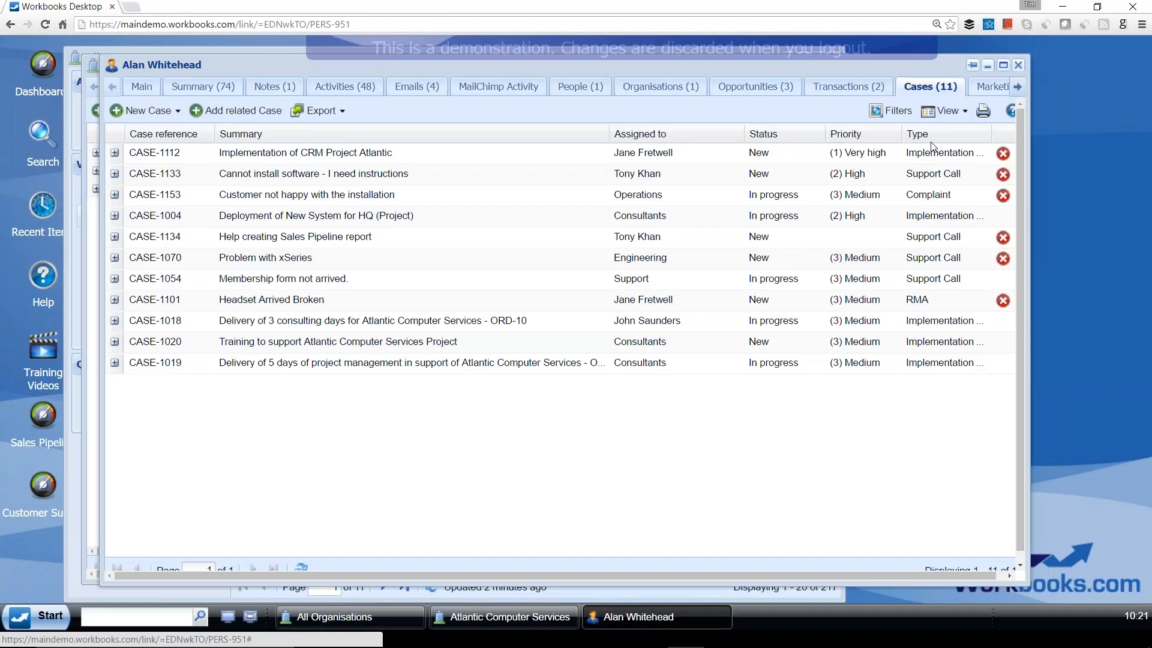
left_click_drag(1033, 102, 1093, 104)
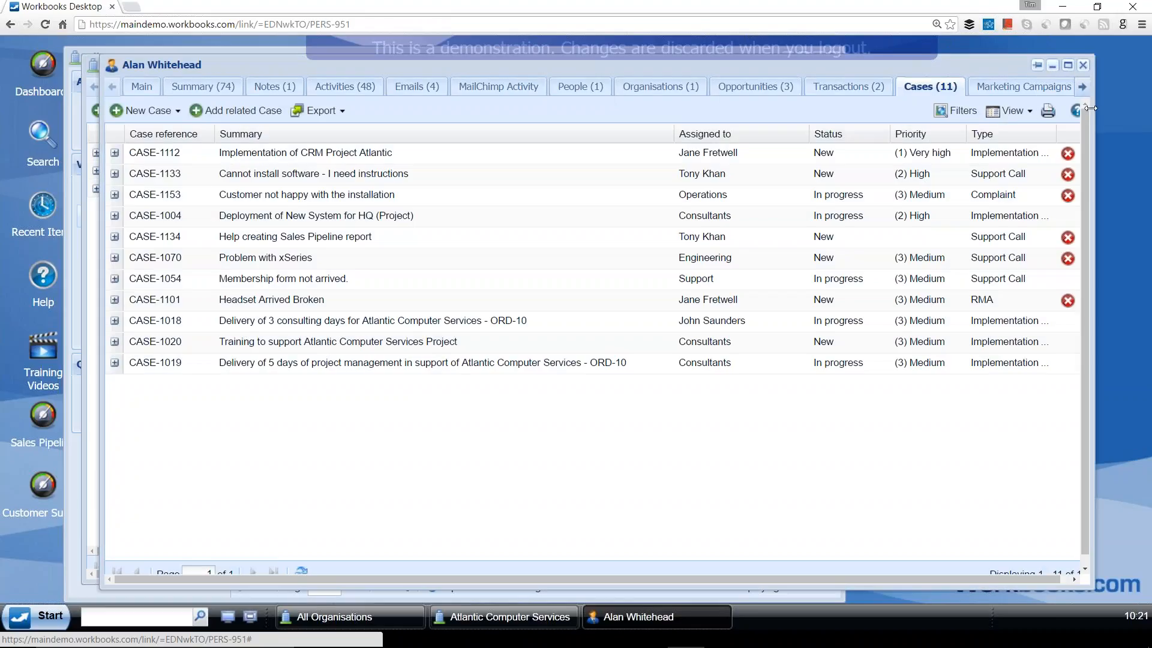
left_click(1003, 87)
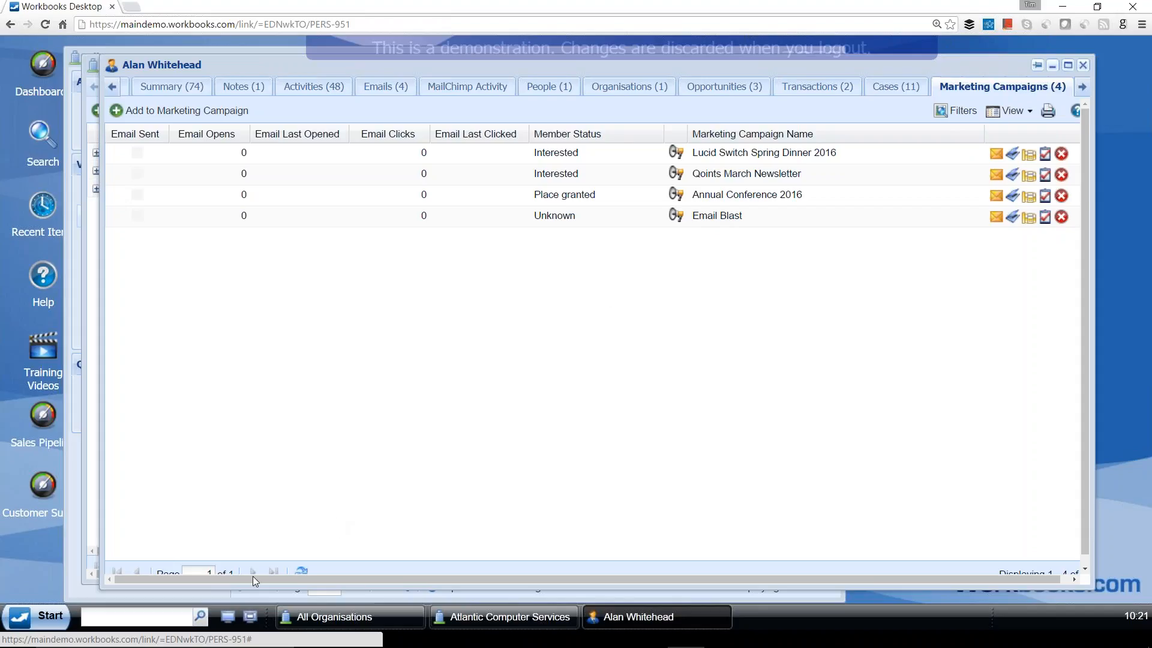
Clear the open record windows from the desktop and start a new People import.
left_click(228, 620)
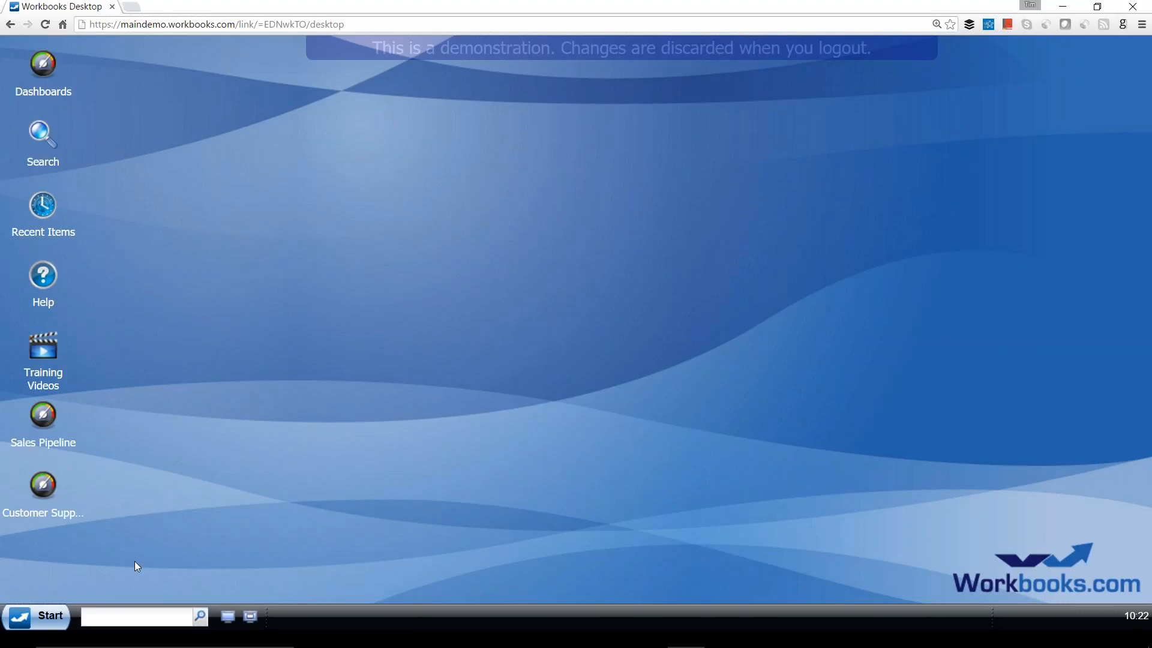
left_click(54, 620)
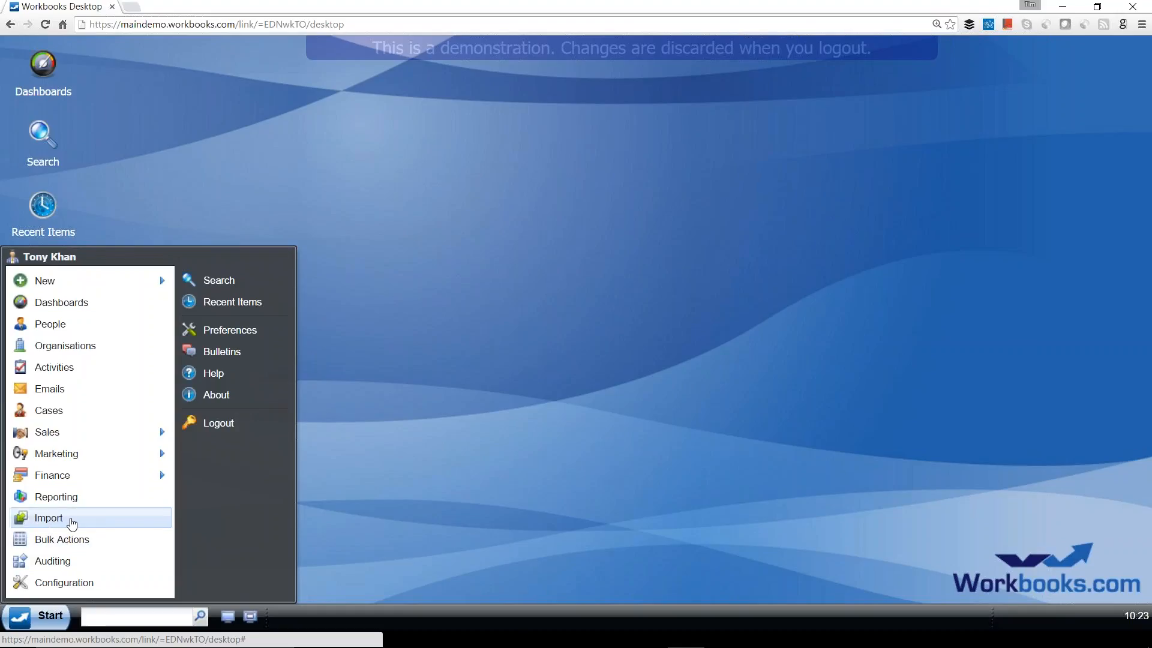
left_click(71, 521)
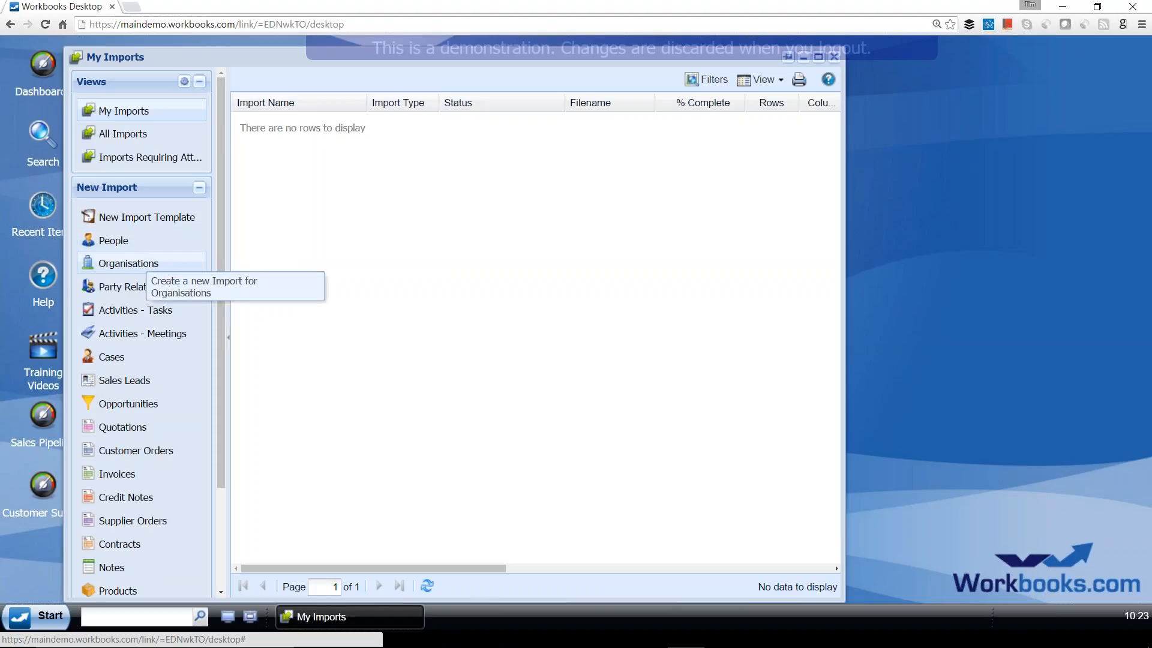
left_click(138, 248)
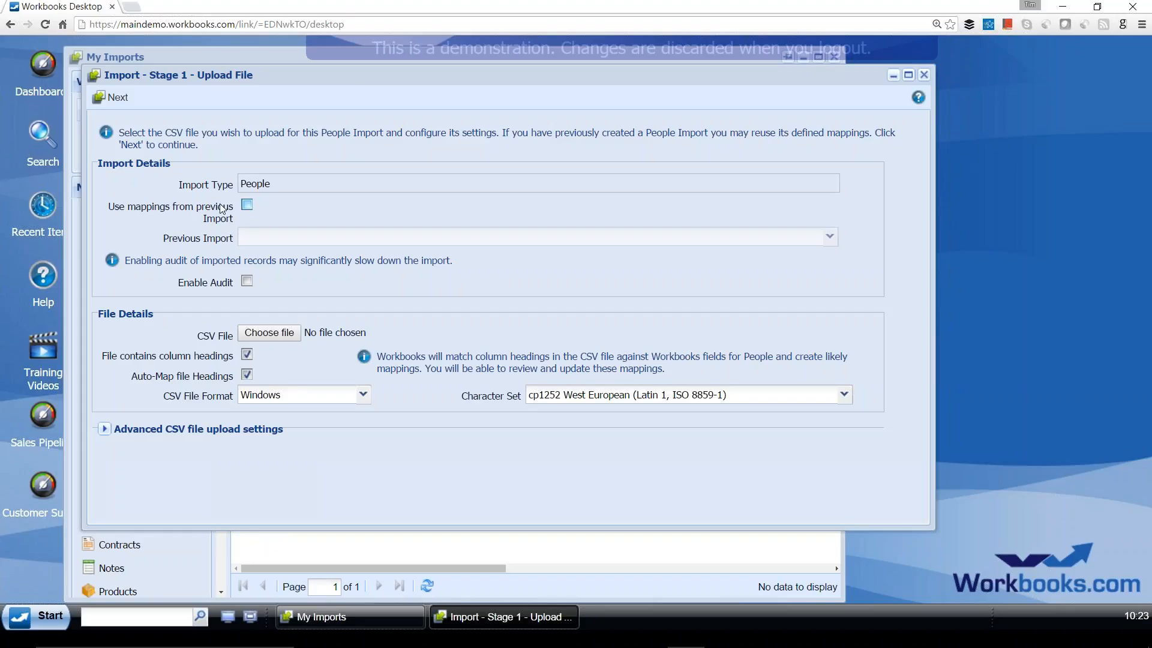
Choose test.csv from C:\Temp as the import's CSV file and upload it with the default file settings.
left_click(266, 333)
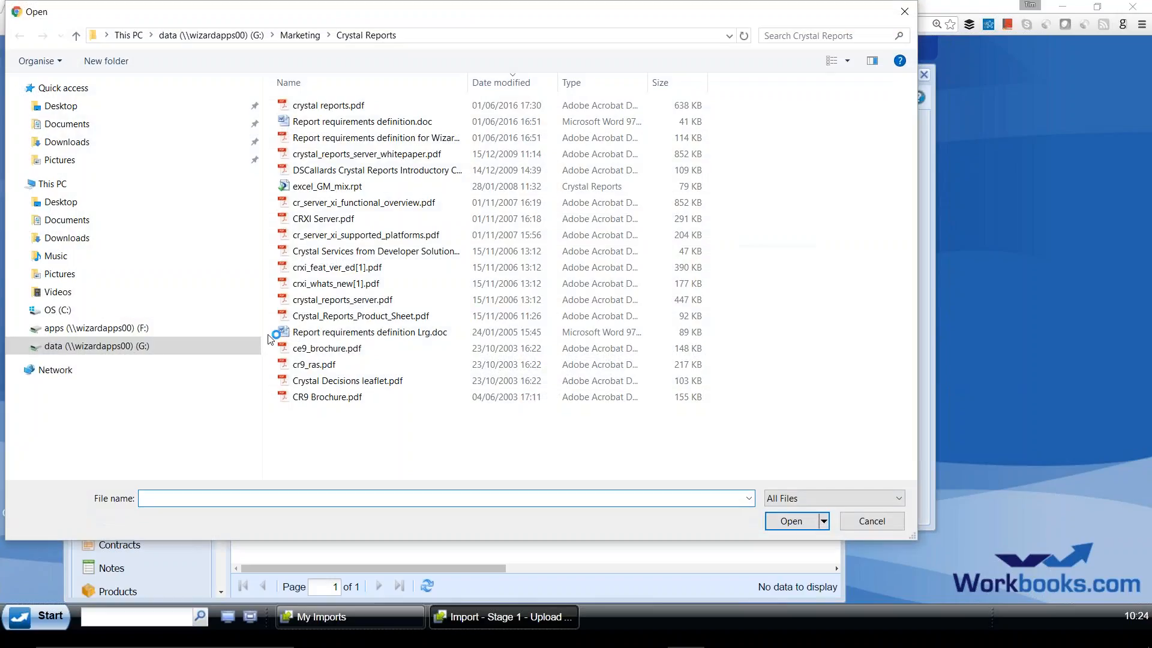
left_click(64, 311)
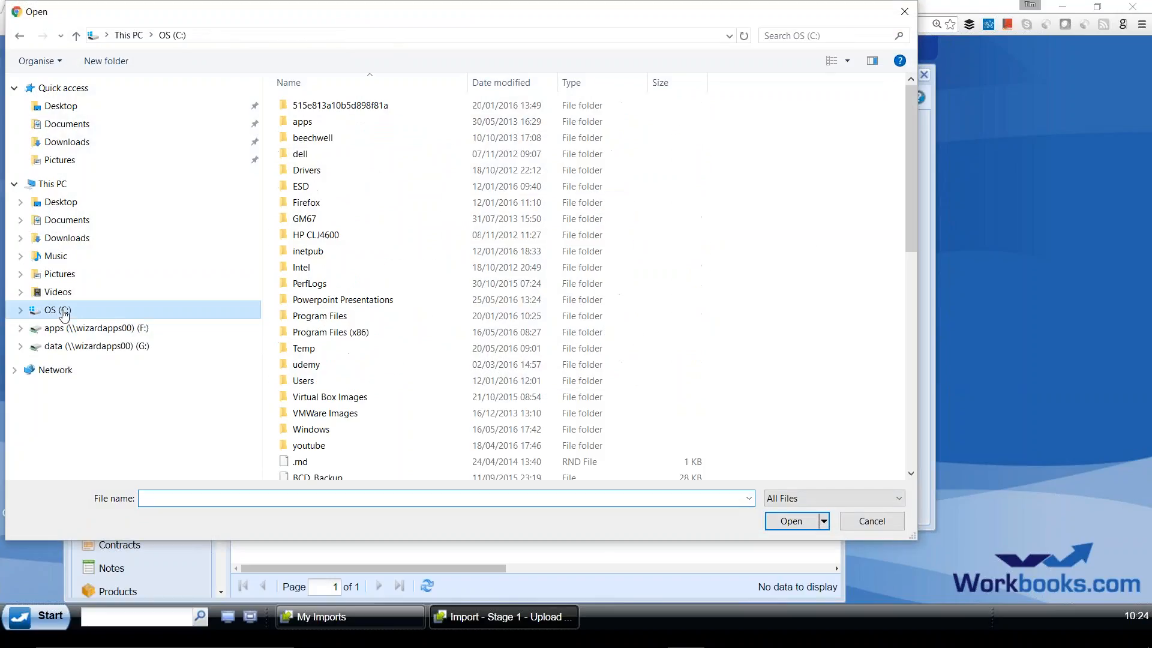
double_click(285, 350)
left_click(245, 502)
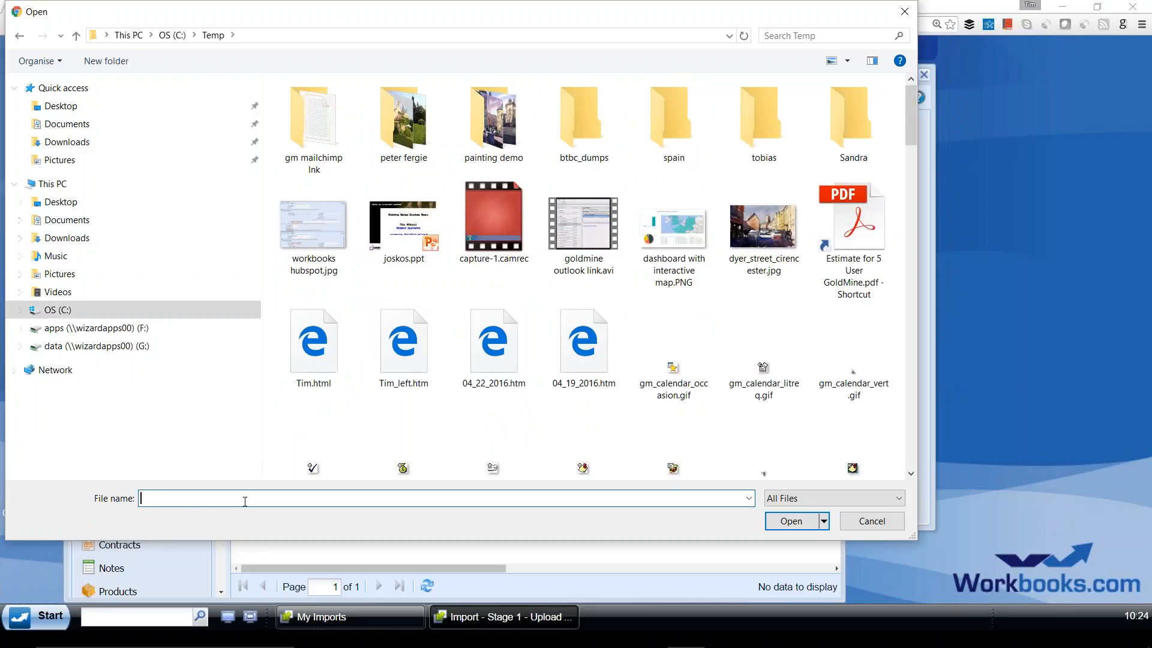
type("tes")
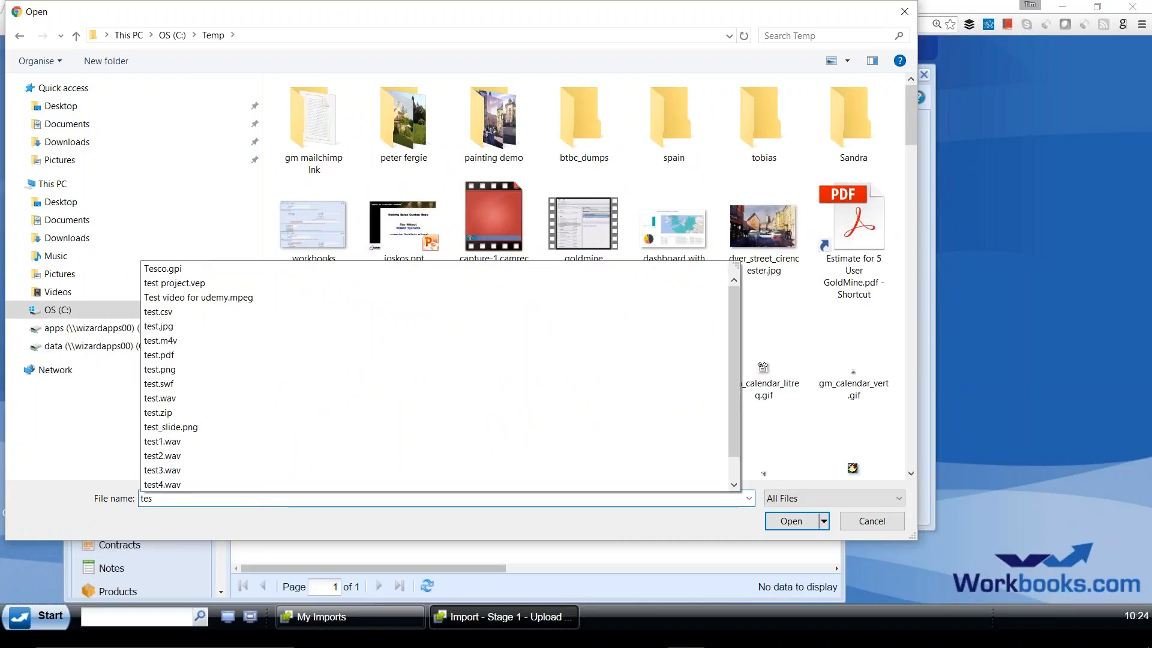
left_click(225, 311)
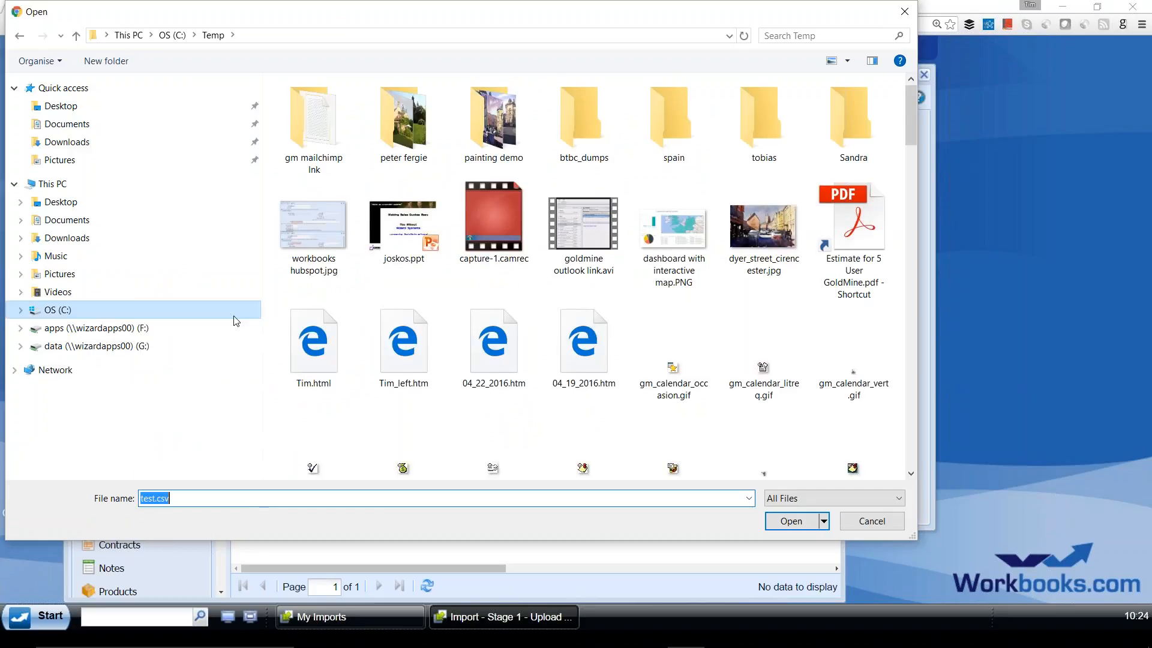
left_click(790, 521)
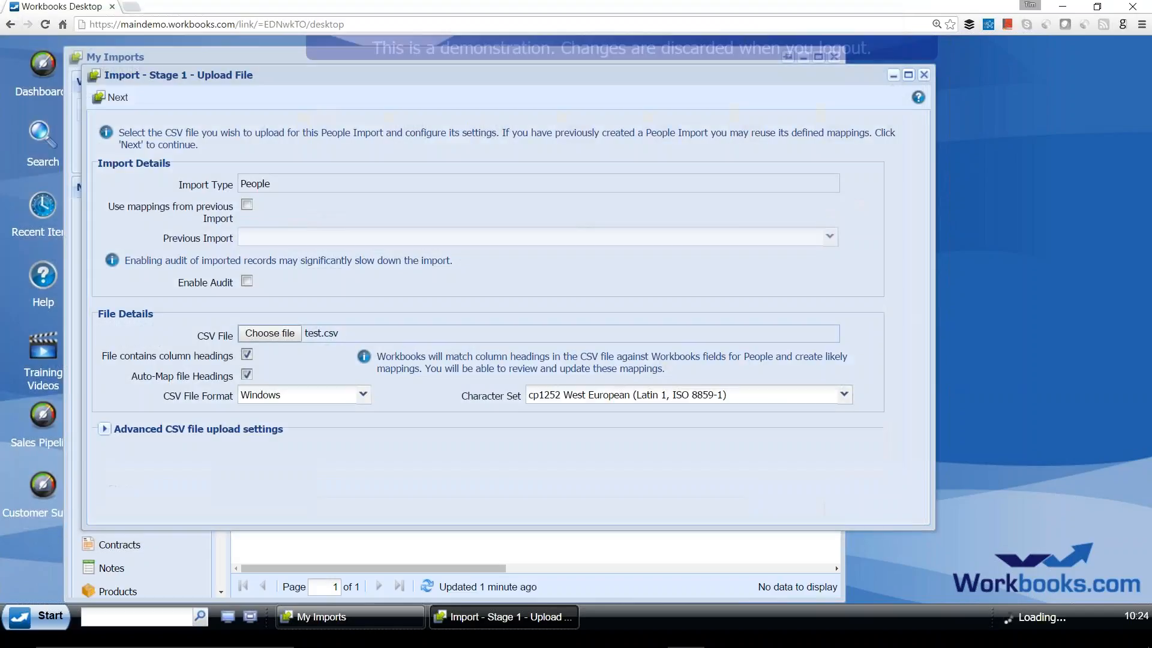
left_click(117, 99)
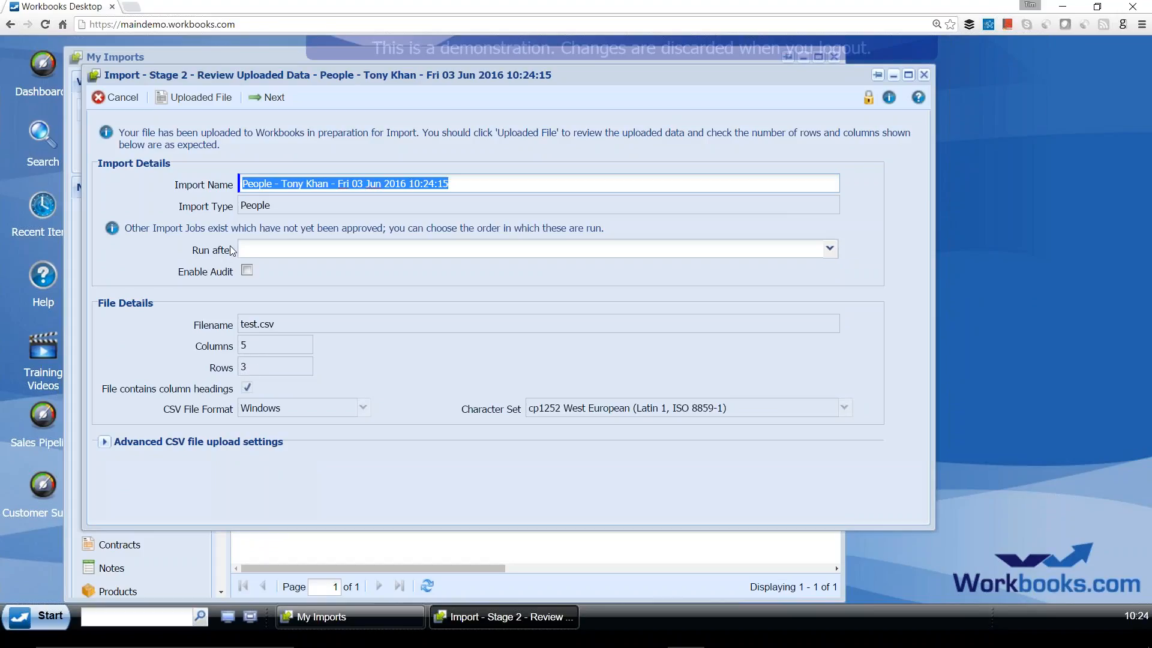
Open the uploaded file's data and widen the window to review all columns through jobfunction.
left_click(200, 102)
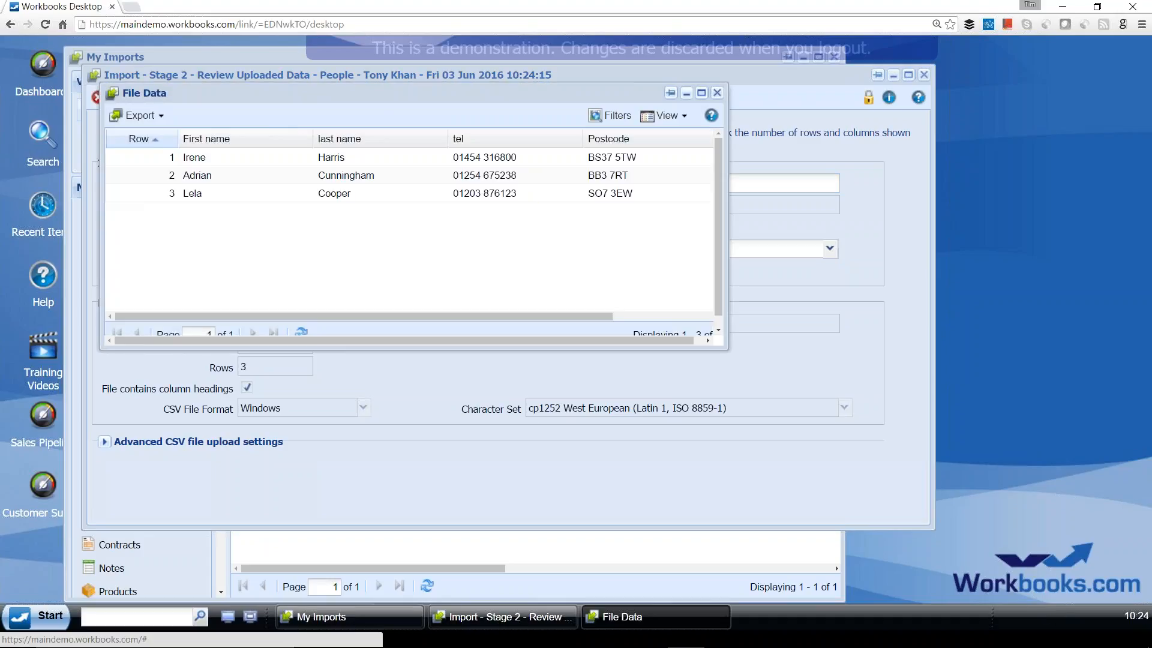
left_click_drag(725, 216, 771, 216)
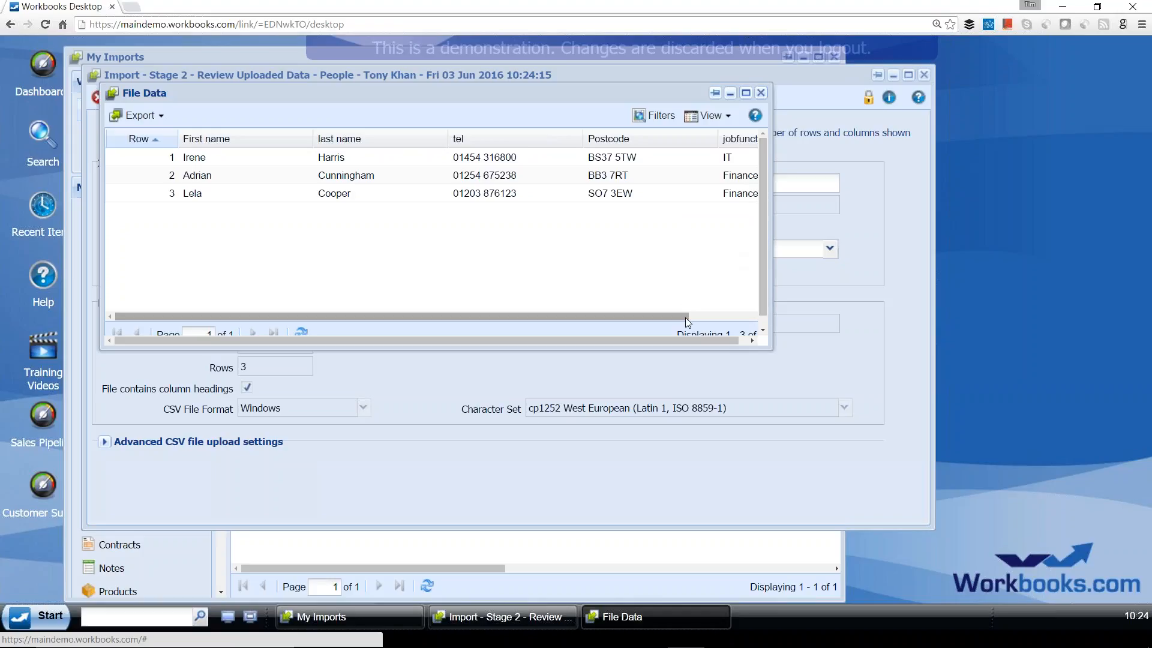
left_click_drag(686, 318, 751, 316)
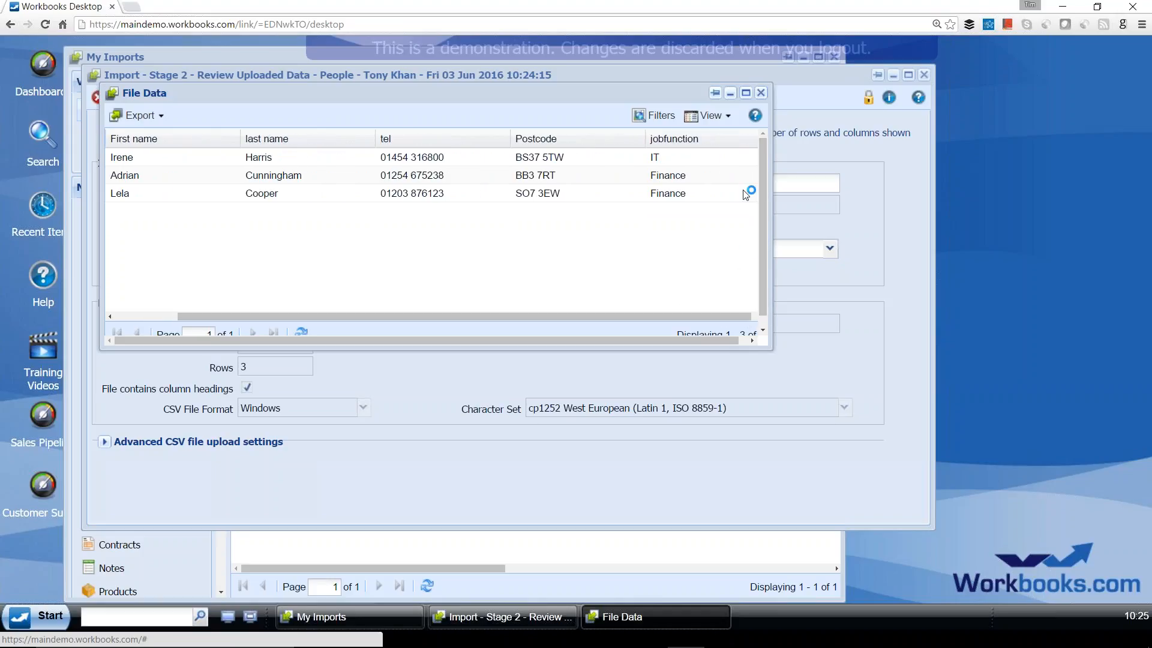
Close the file data, proceed to the field mappings, and map the jobfunction column to the Person record's Job role field.
left_click(761, 93)
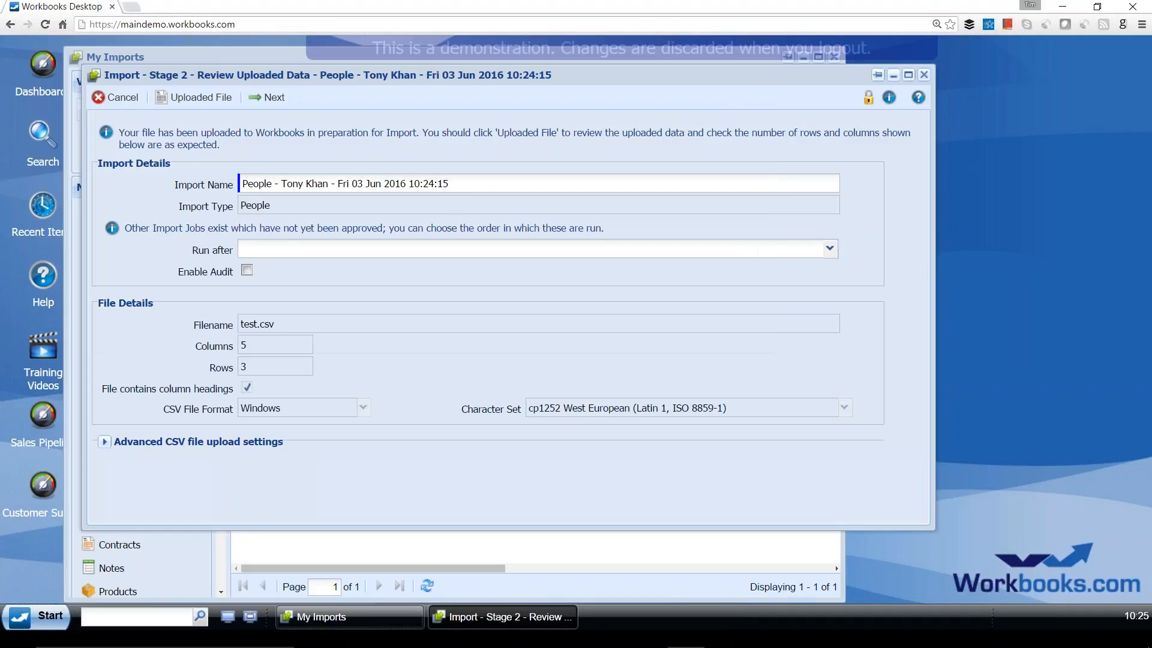
left_click(274, 101)
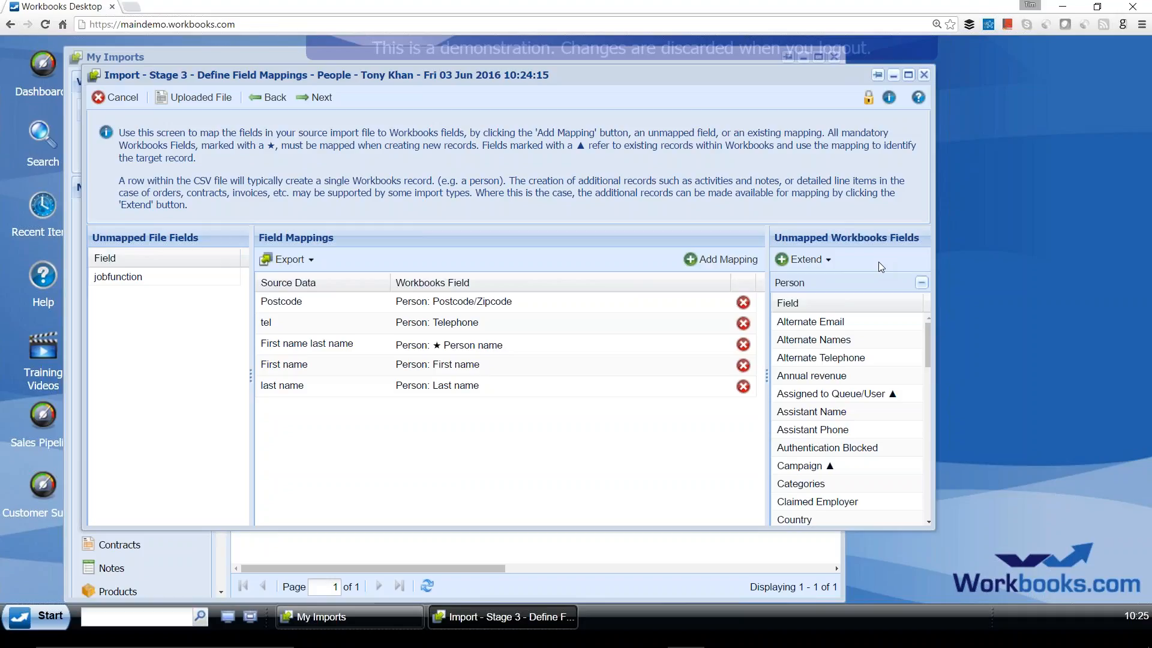
mouse_move(927, 344)
left_mouse_down()
mouse_move(927, 414)
mouse_move(924, 338)
left_mouse_up()
left_click(147, 282)
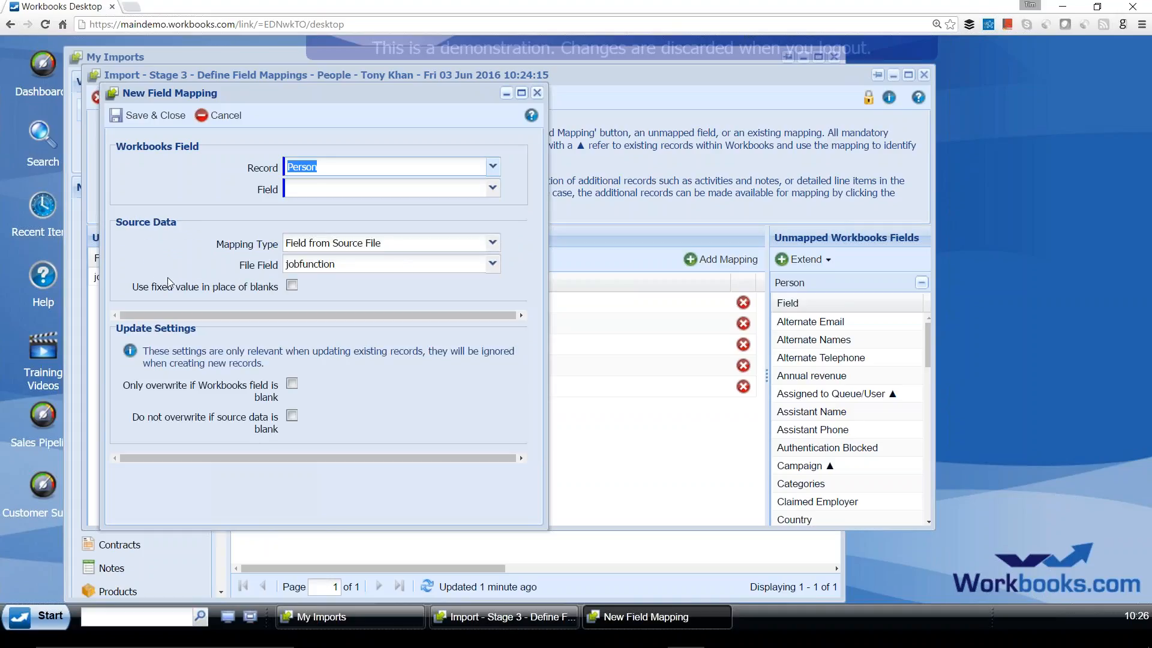
left_click(493, 189)
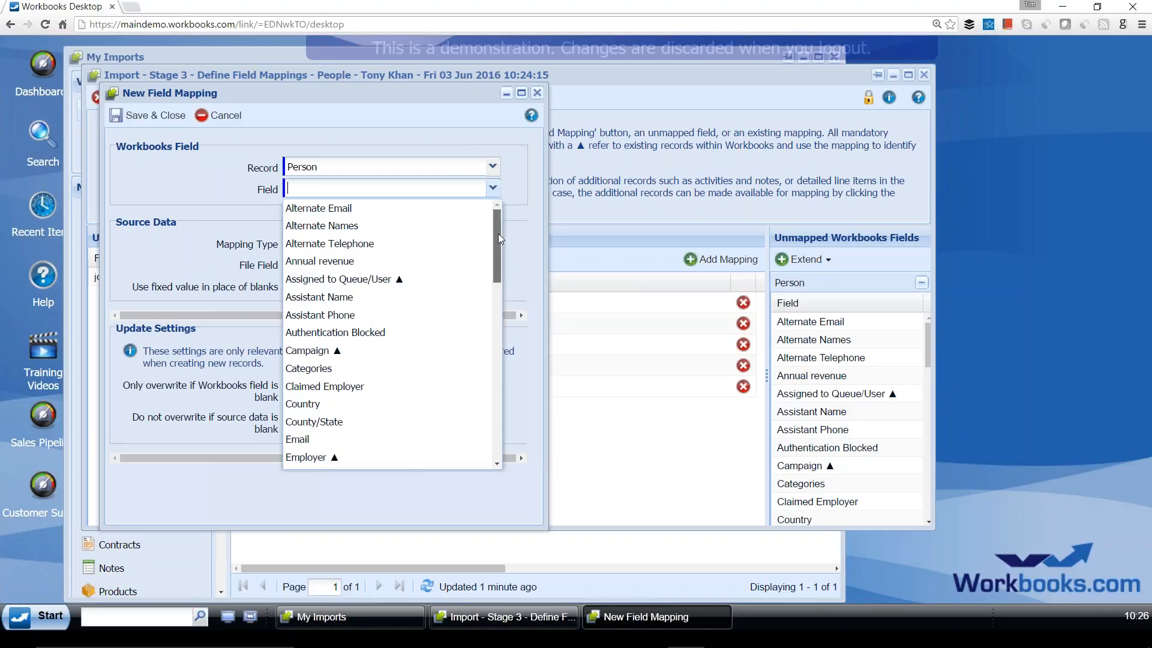
left_click_drag(498, 232, 496, 305)
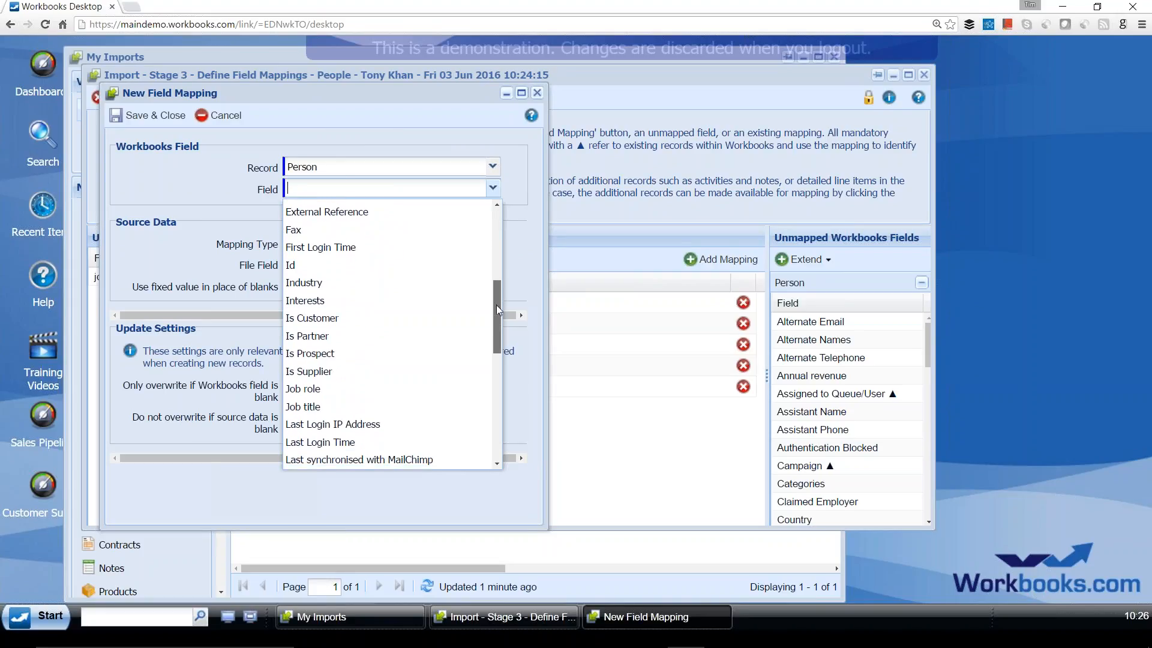
left_click(402, 390)
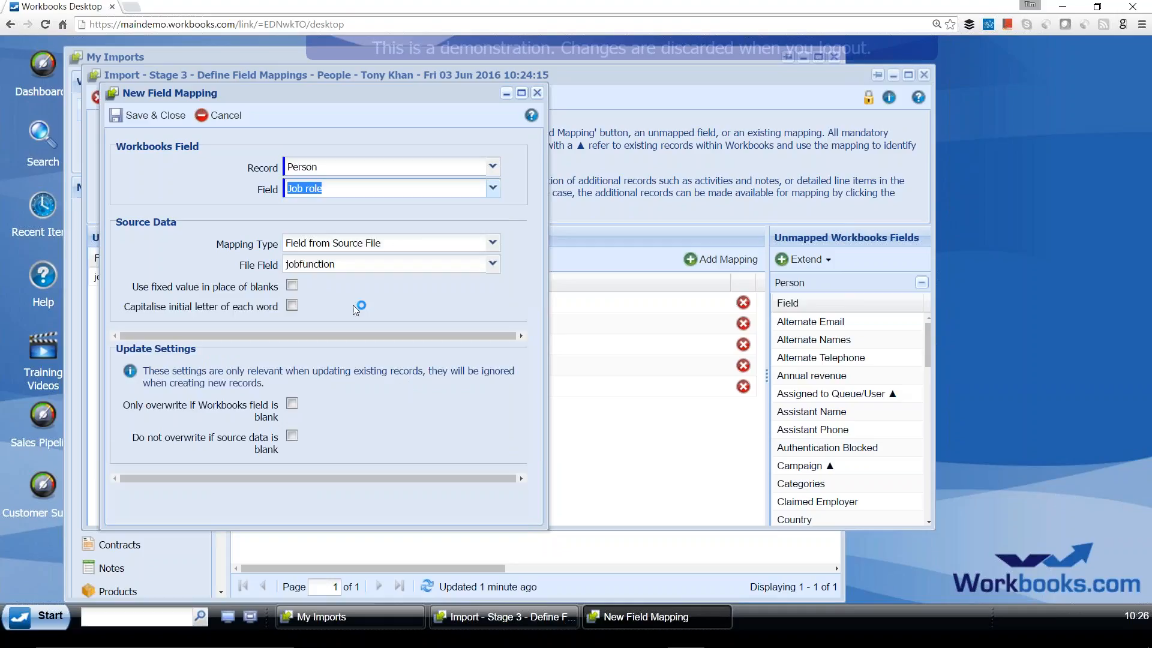
left_click(153, 117)
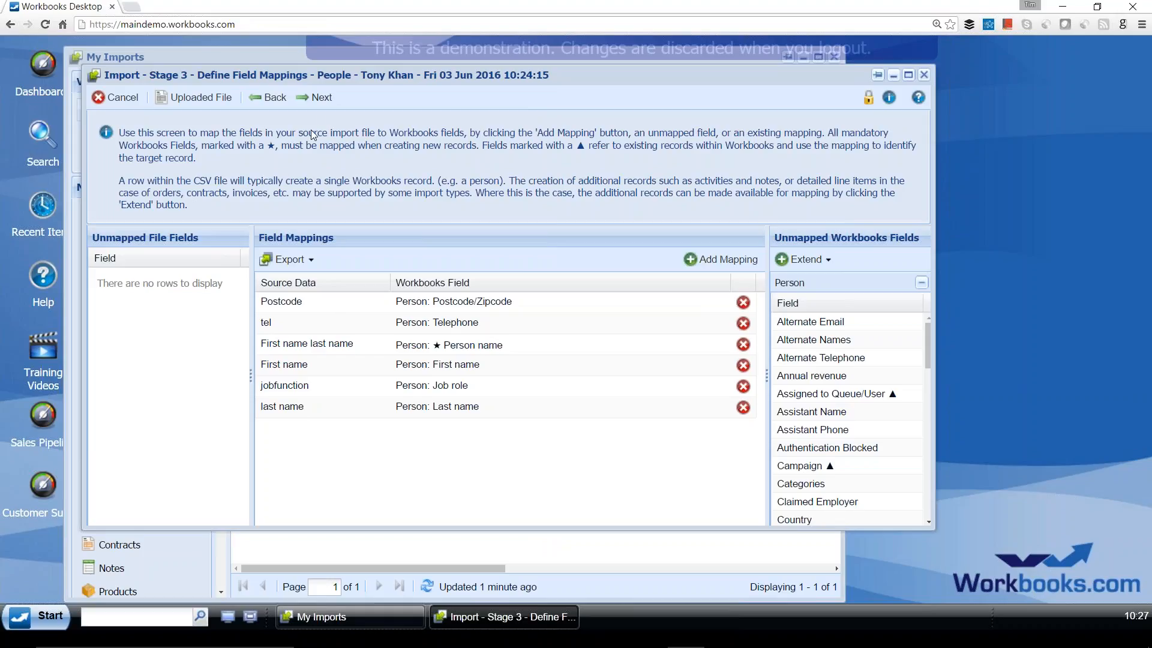
Keep the existing record matching on Only create new records with Employer as the matching field, and run the import.
left_click(323, 101)
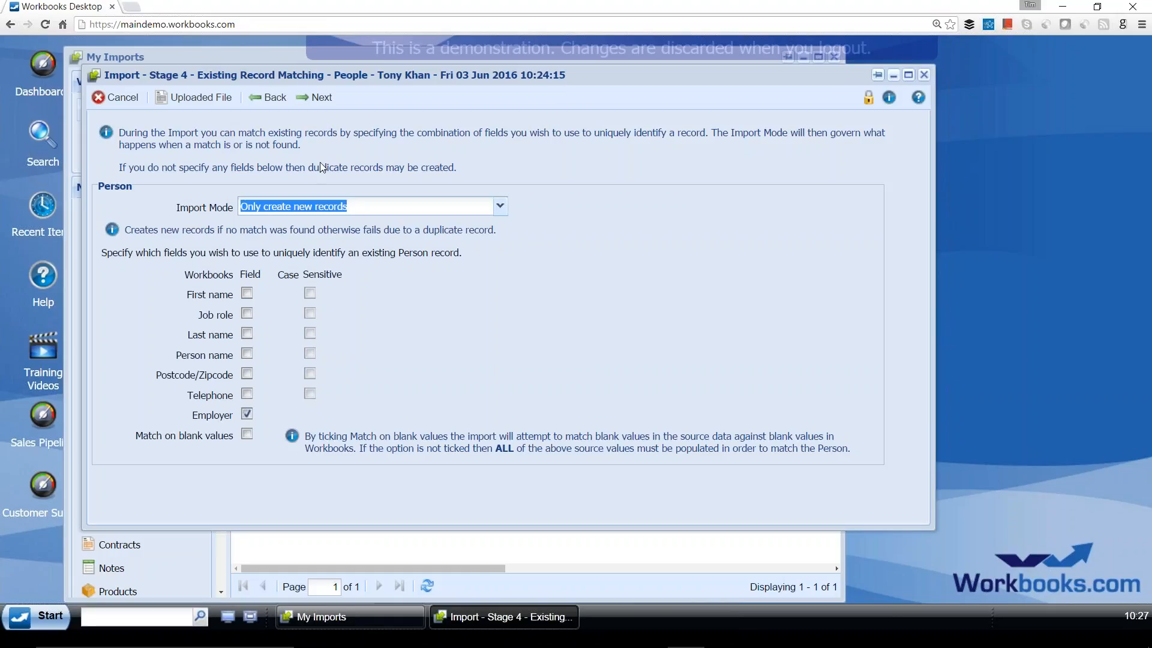
left_click(499, 208)
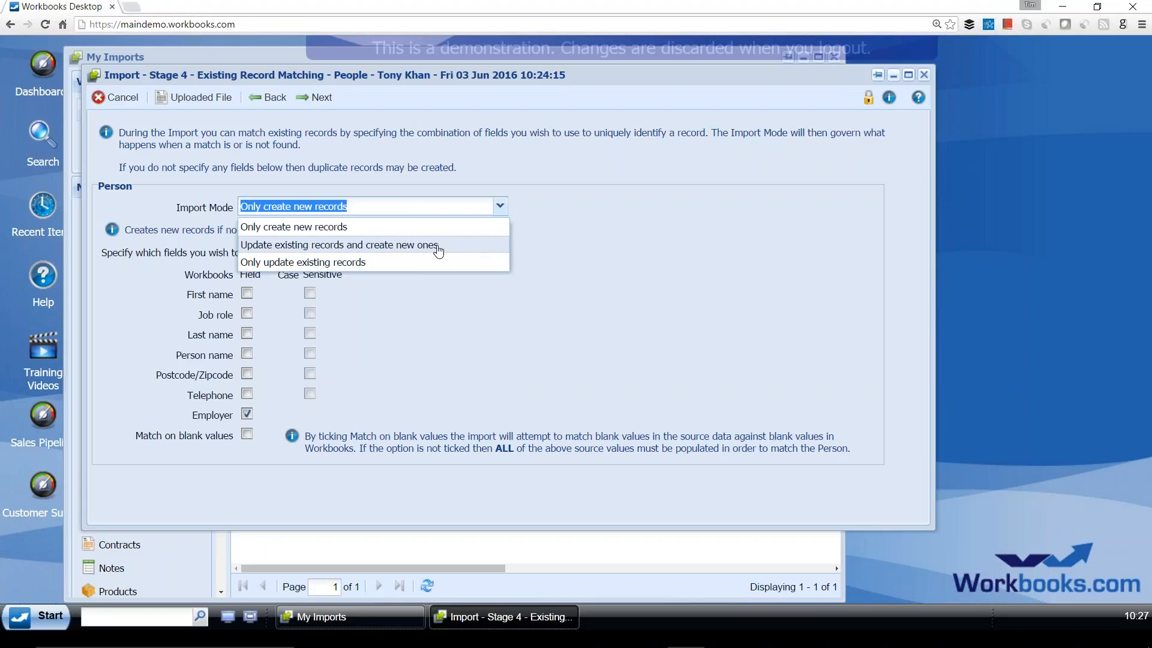
left_click(546, 237)
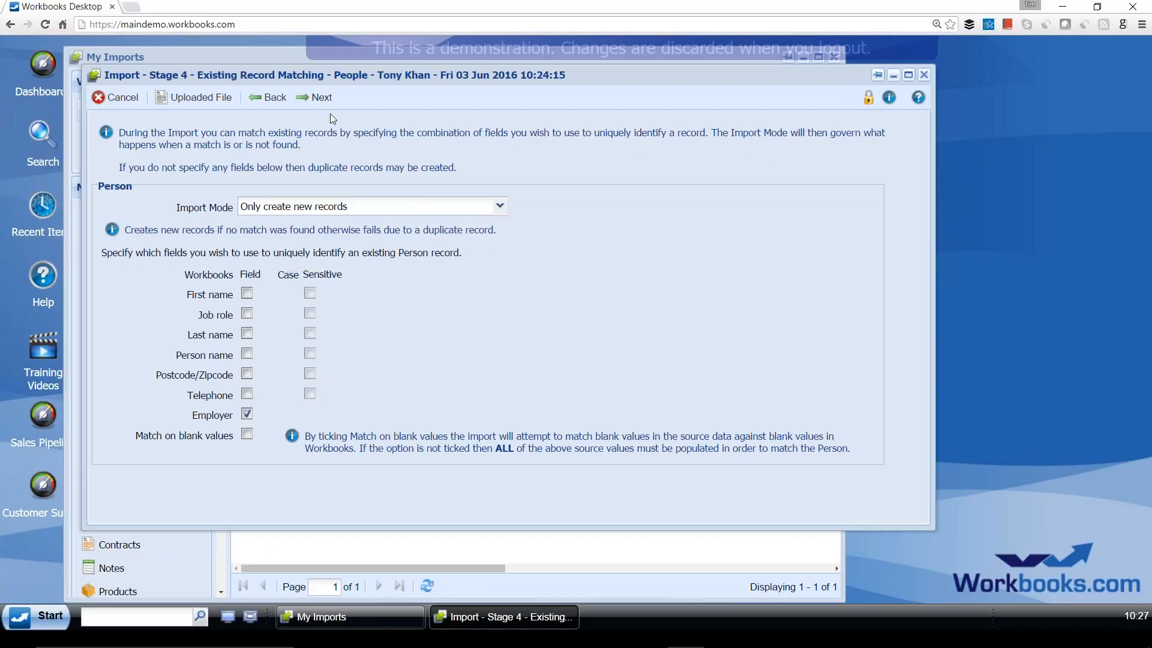
left_click(318, 97)
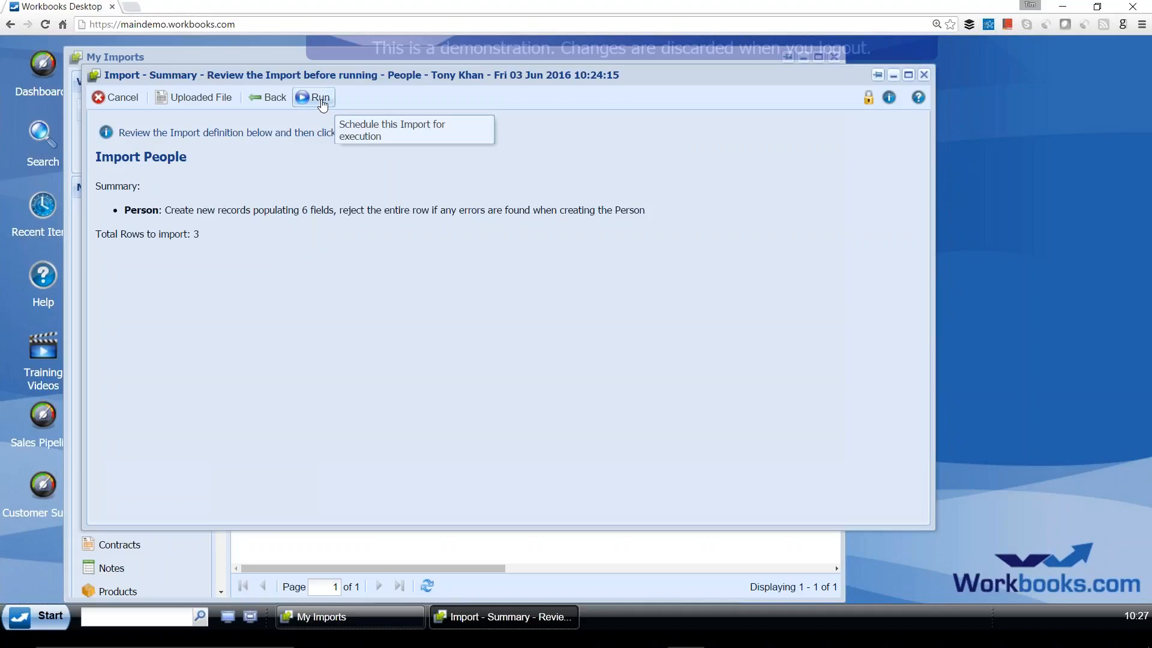
left_click(318, 98)
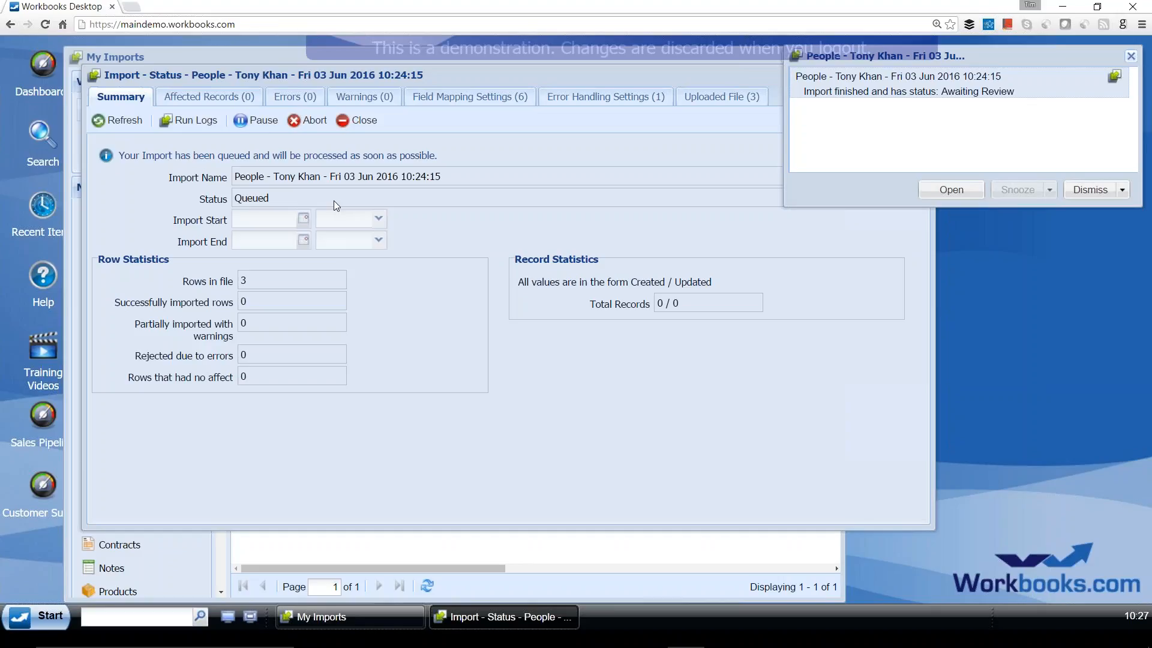
Refresh the import's status and approve the imported people, dismissing the notification and closing the My Imports window when done.
left_click(119, 122)
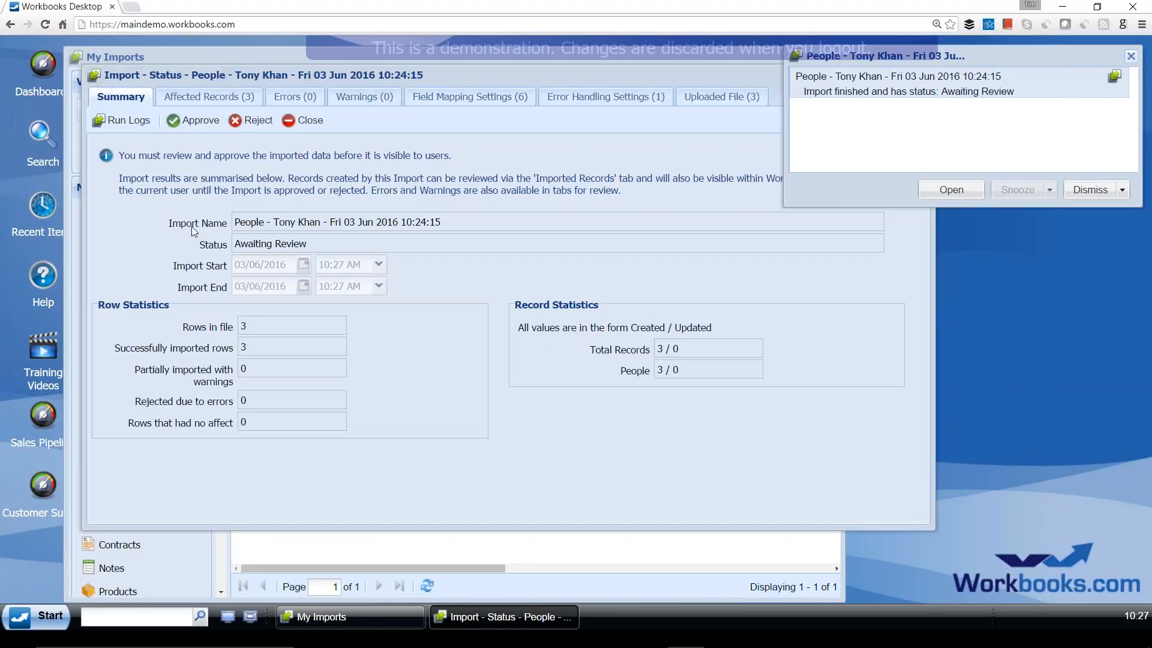
left_click(1089, 190)
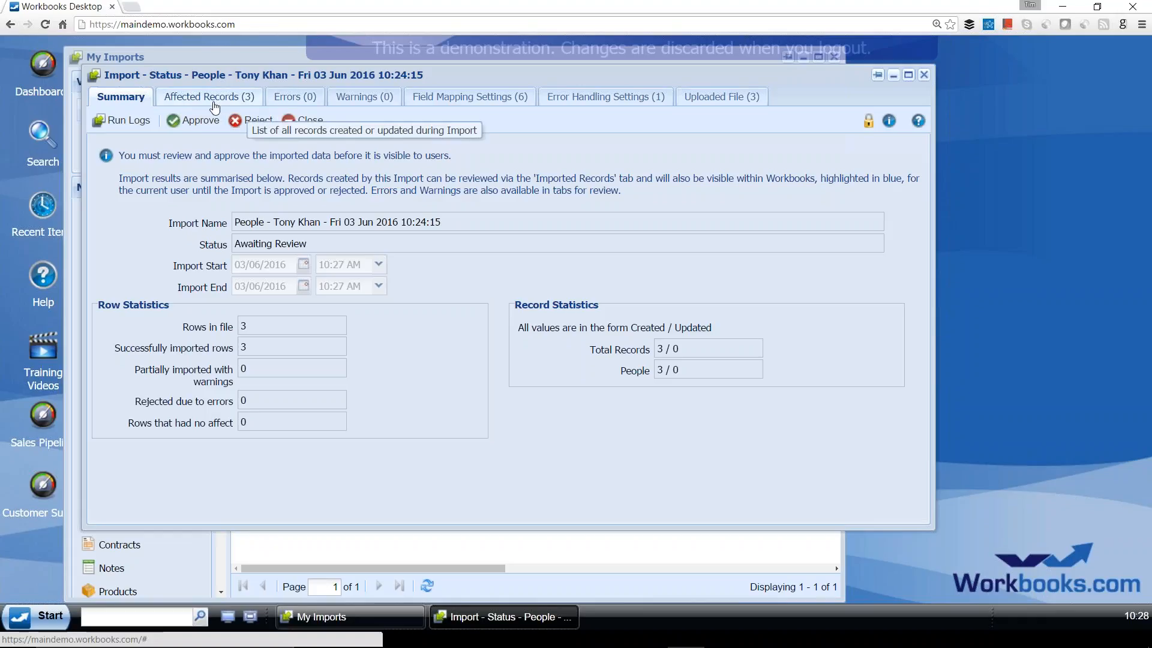
left_click(190, 120)
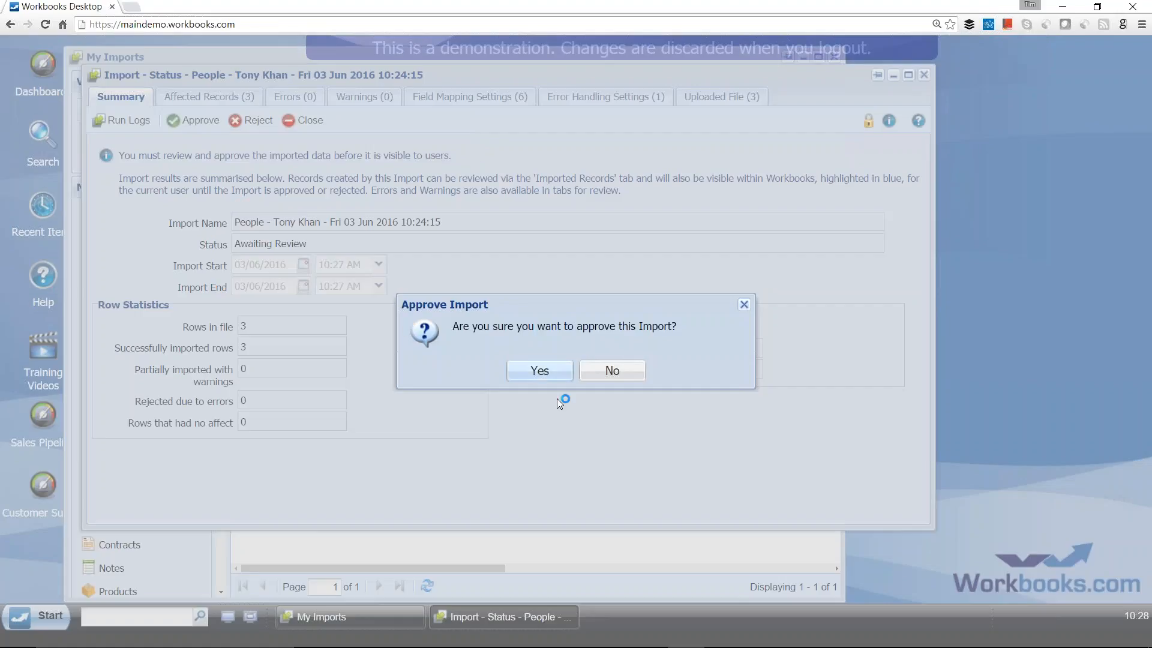
left_click(539, 371)
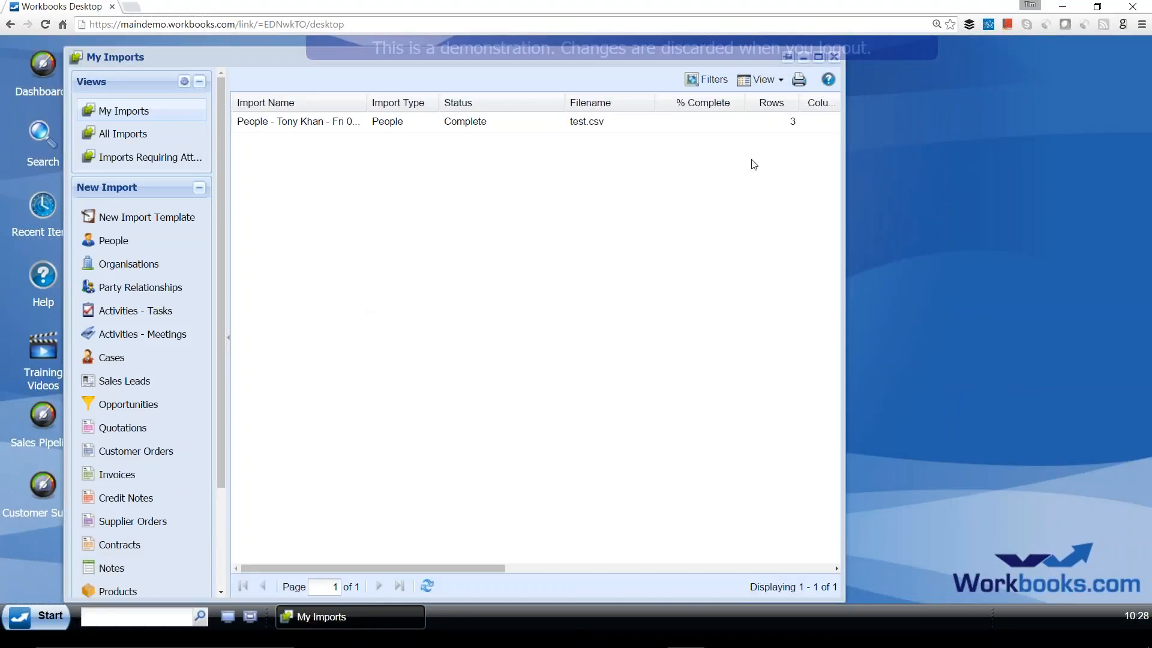
left_click_drag(268, 57, 267, 78)
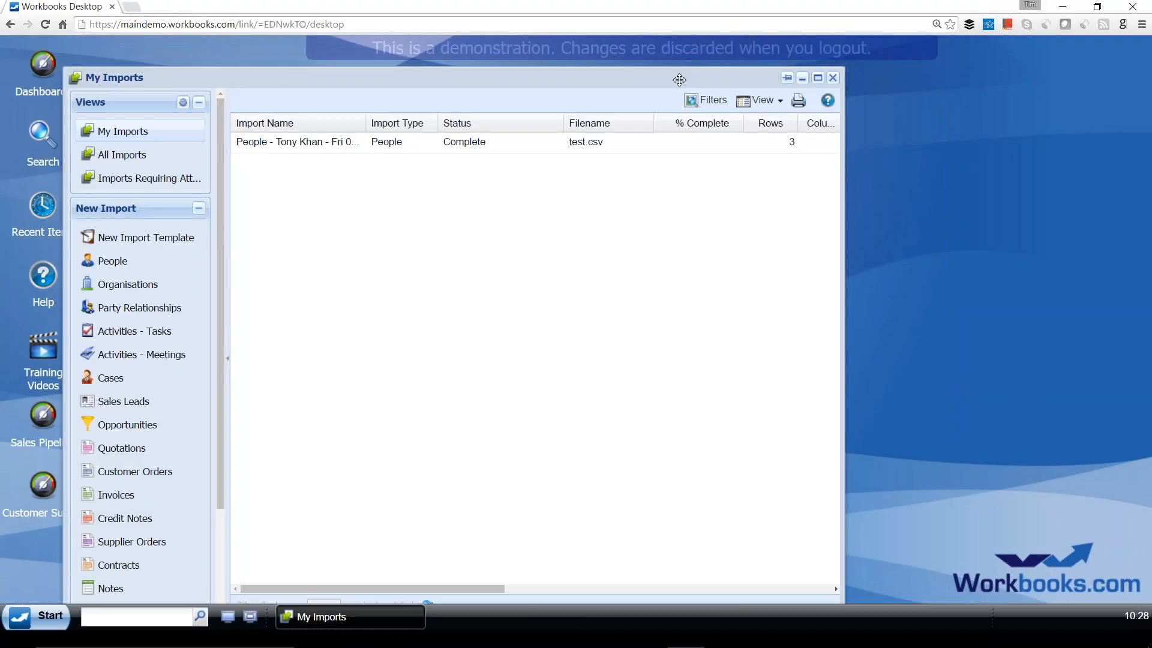
left_click(832, 78)
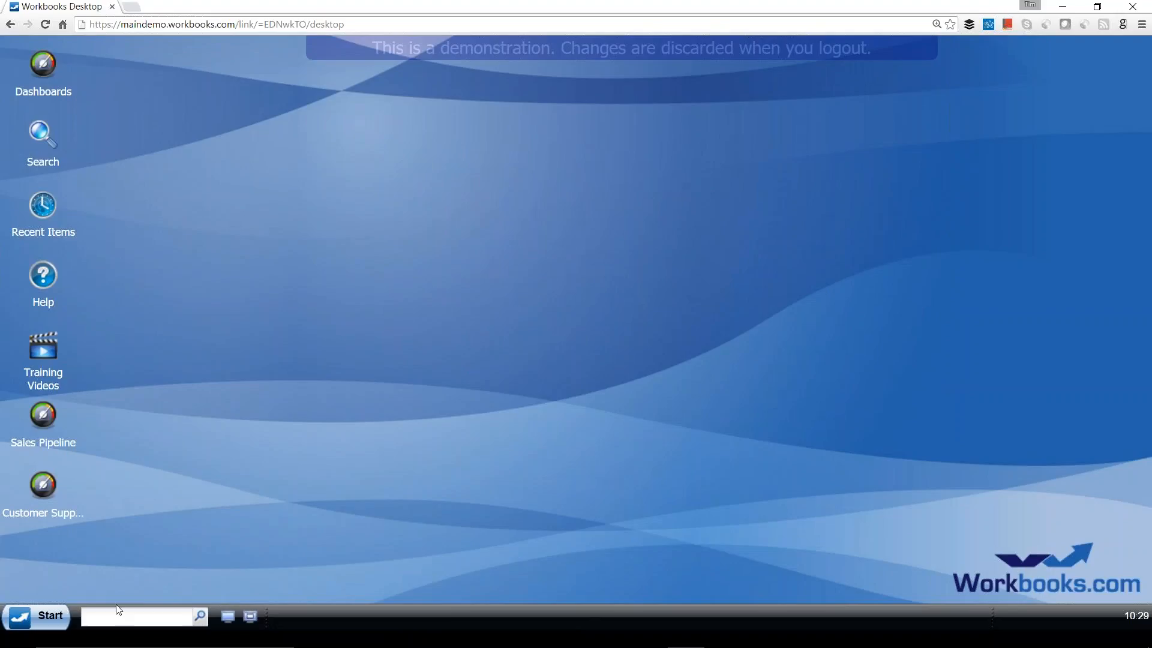
Search all items for the first imported person by first name and view their record before returning to the desktop.
left_click(107, 618)
type("irene")
left_click(200, 618)
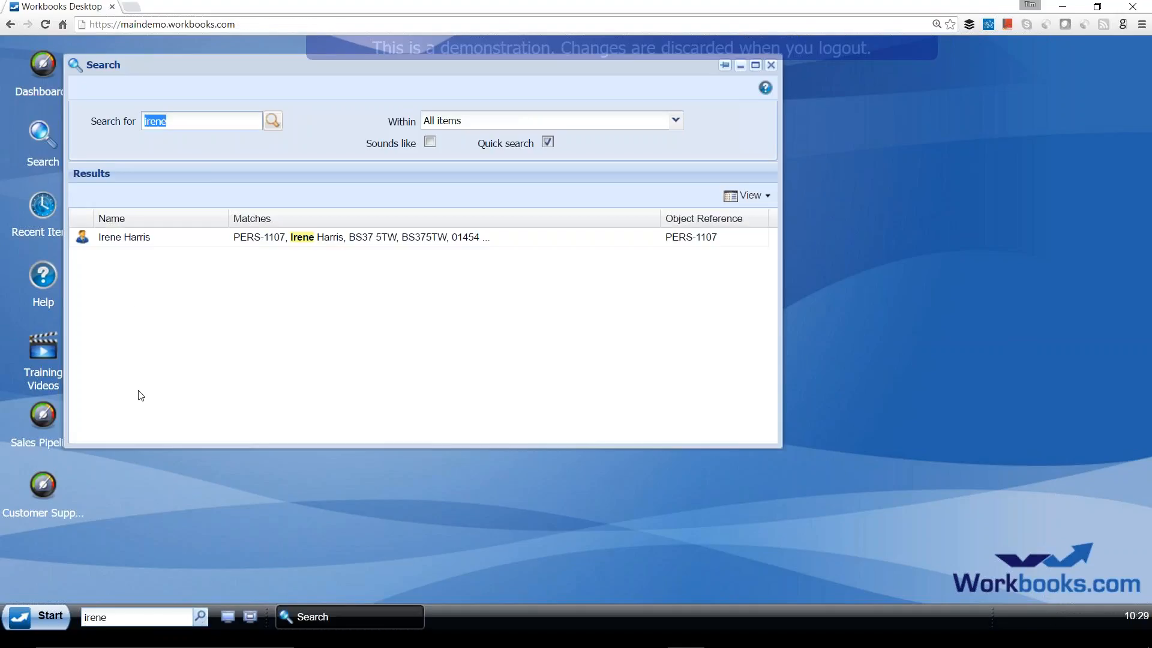
left_click(132, 240)
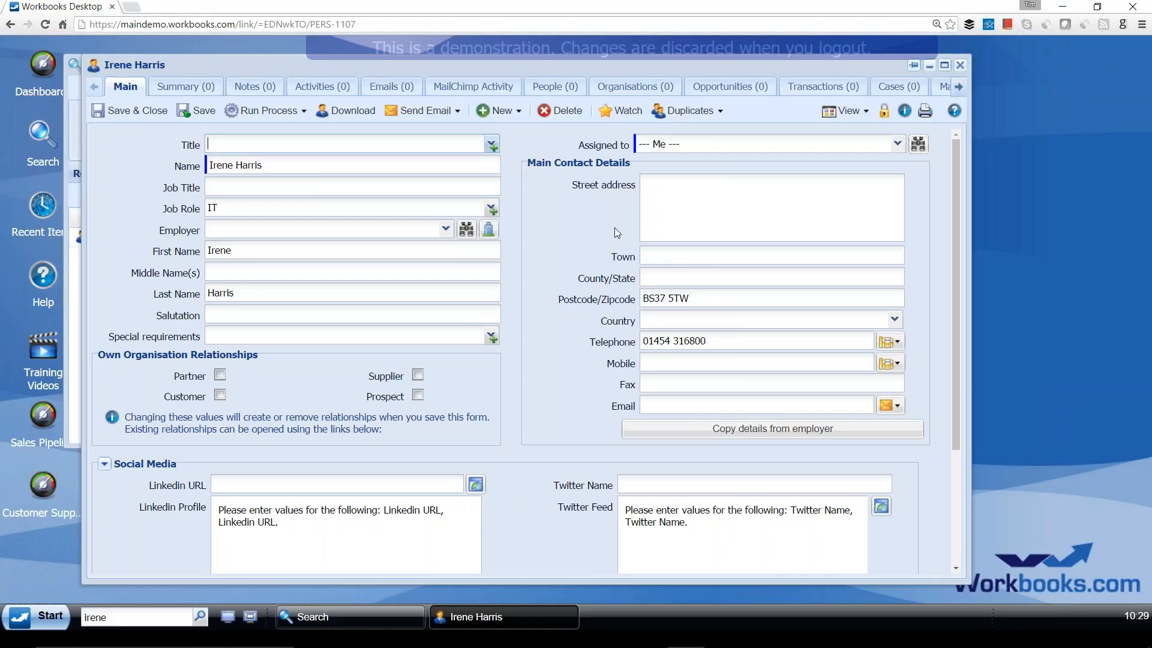
left_click(227, 618)
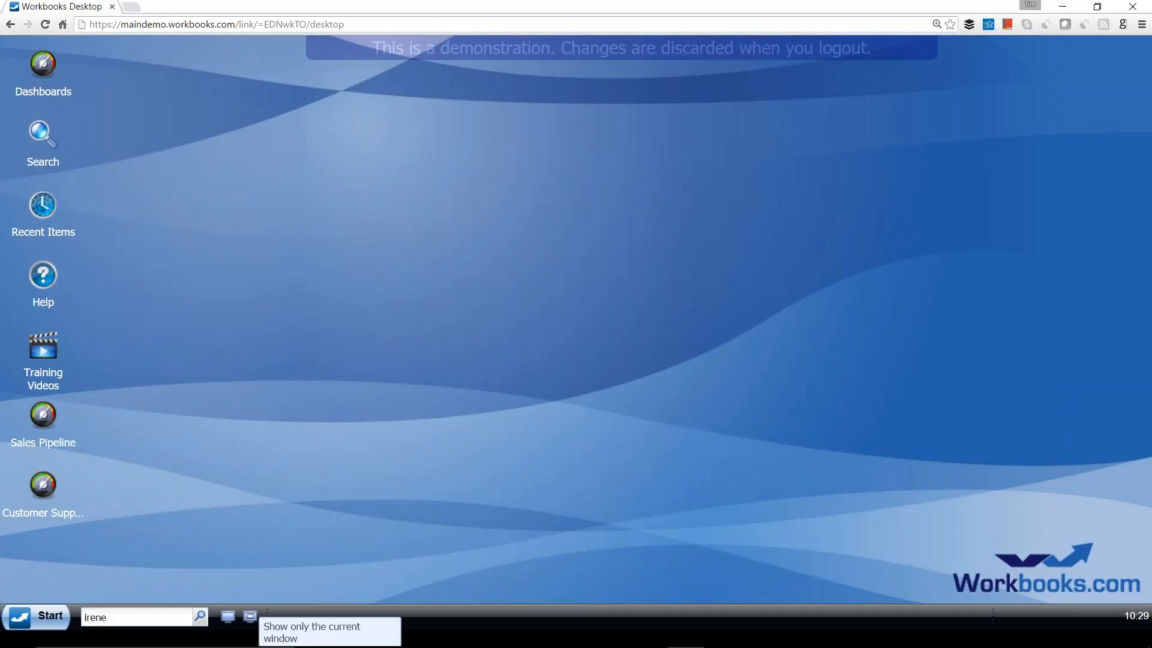
Switch to the PowerPoint slide show and advance to the Workbooks Pricing & Services slide.
key("alt+Tab")
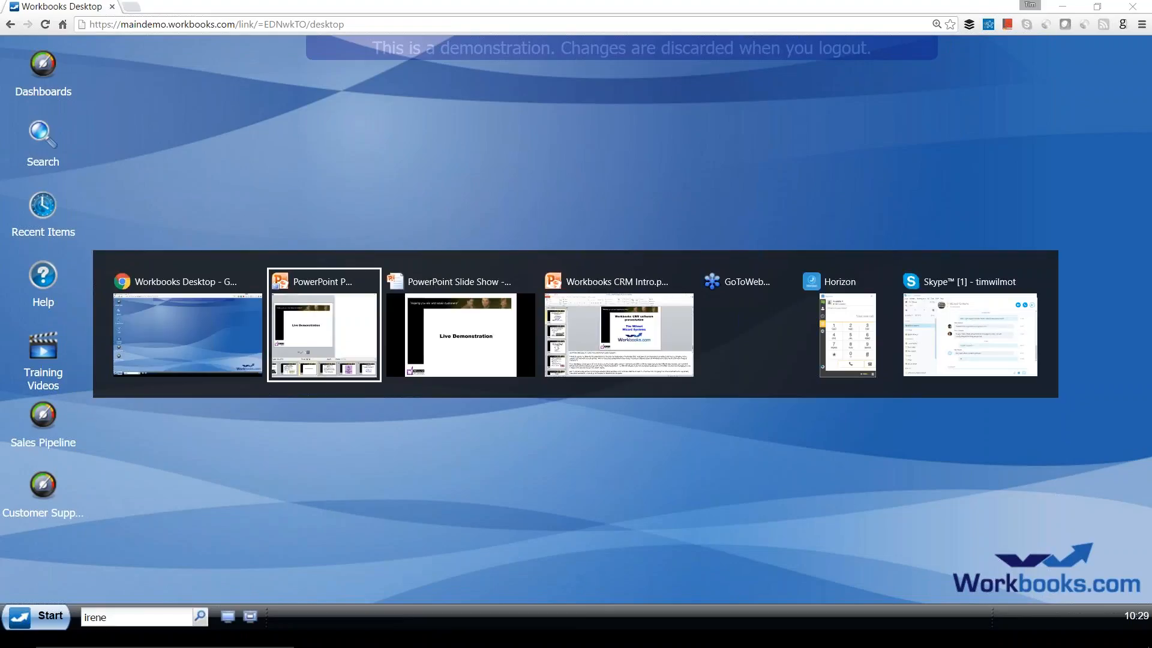
key("alt+Tab")
key("Right")
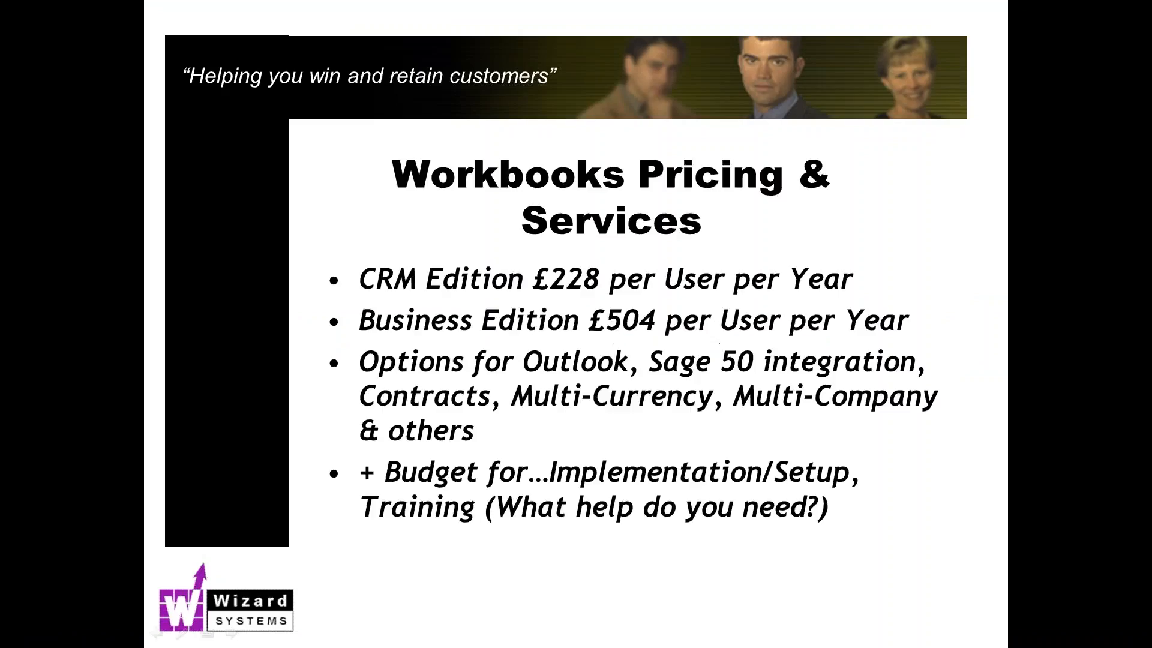